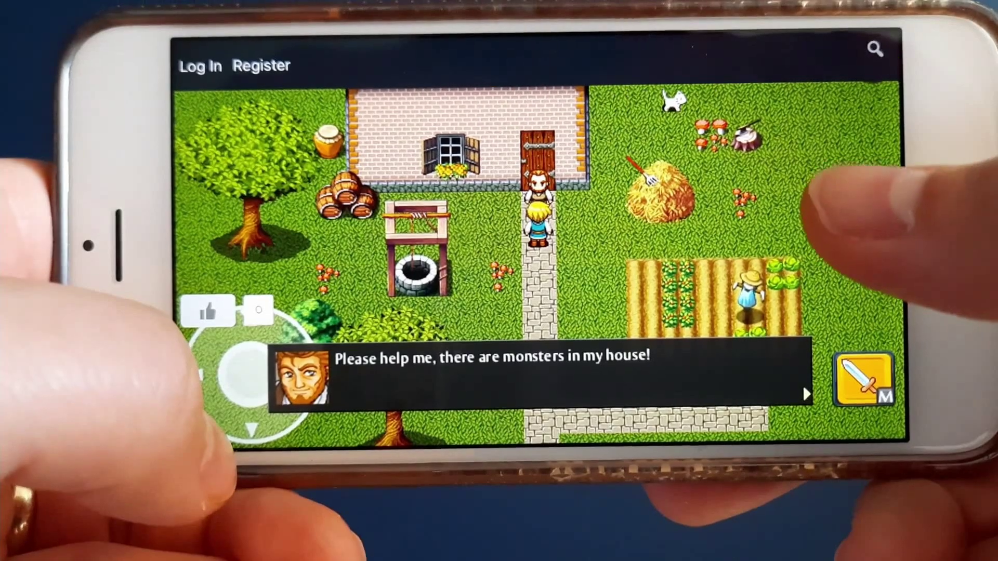
Play the demo: close the villager's plea, walk into the house and attack the blue monster
click(822, 218)
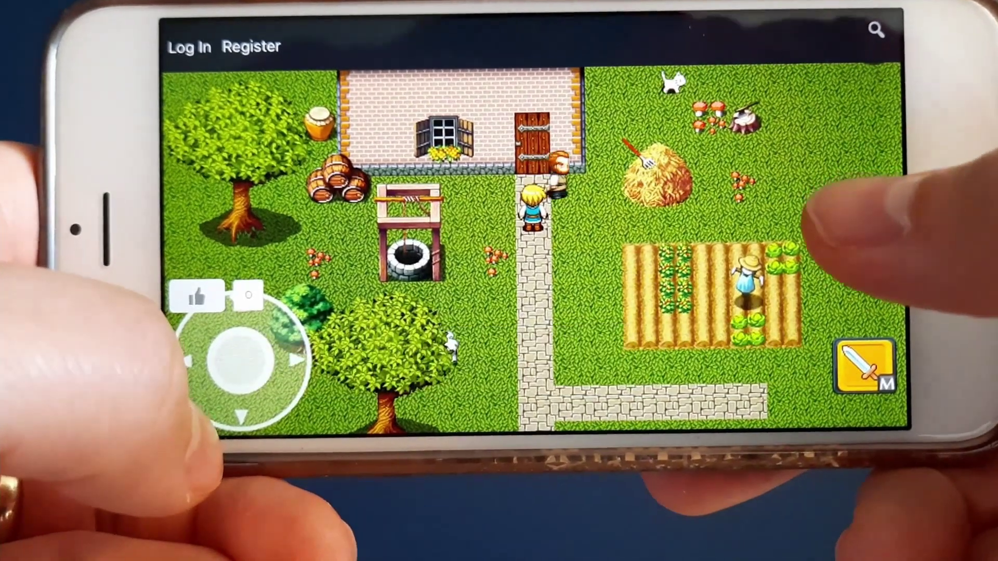
mouse_move(244, 369)
mouse_down()
mouse_move(253, 322)
mouse_move(223, 357)
mouse_move(243, 319)
mouse_up()
click(852, 364)
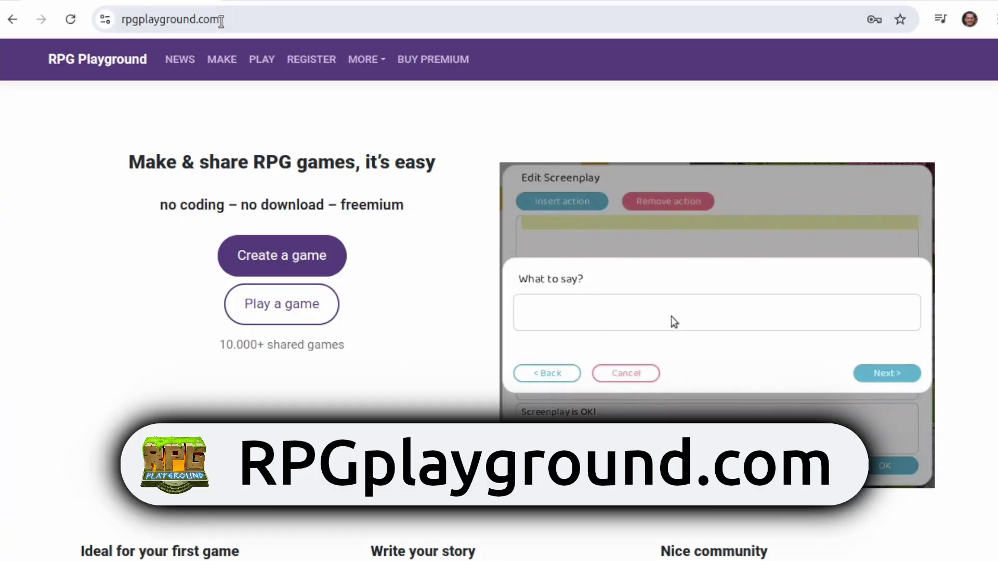
Register on rpgplayground.com, start a new game and show the REFMAP outdoor scenery tiles
click(221, 21)
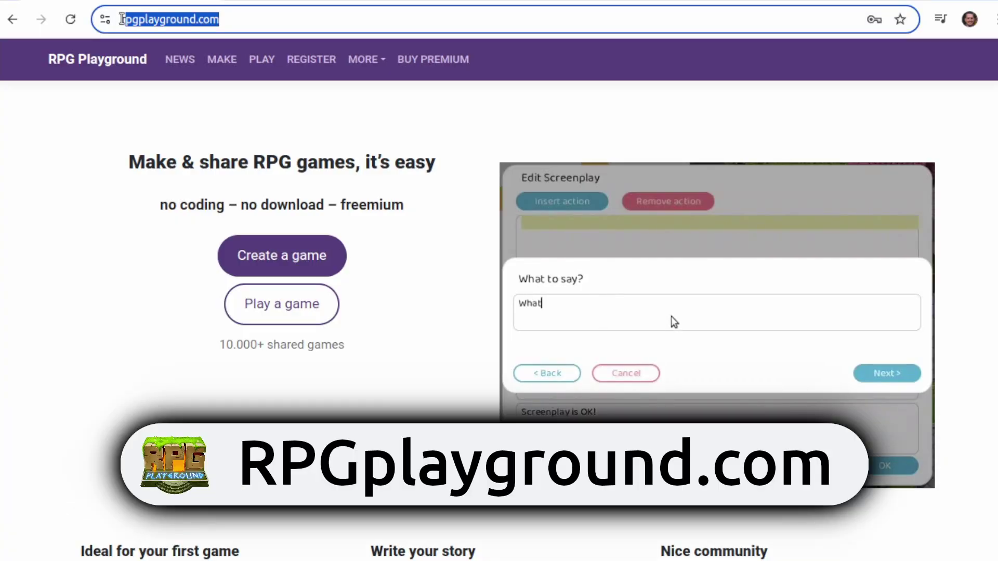
click(323, 60)
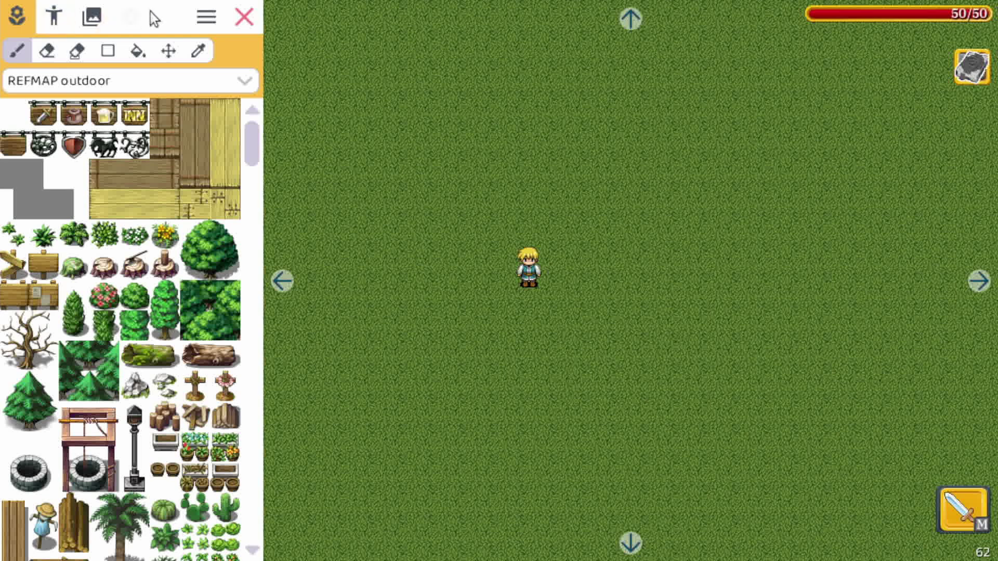
click(11, 19)
Browse the humanoids, monsters & animals and objects character categories, then view the project tree
click(55, 18)
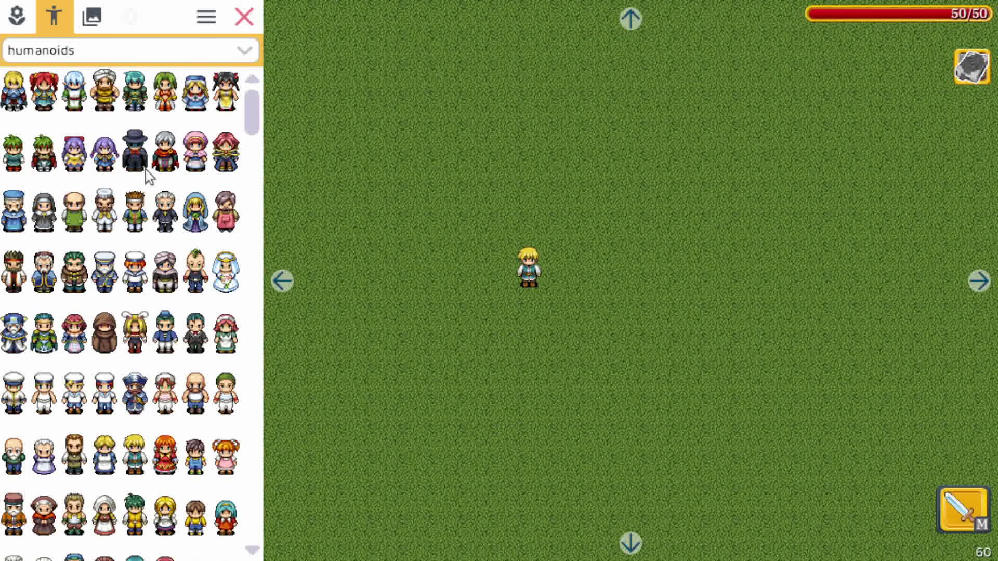
click(100, 58)
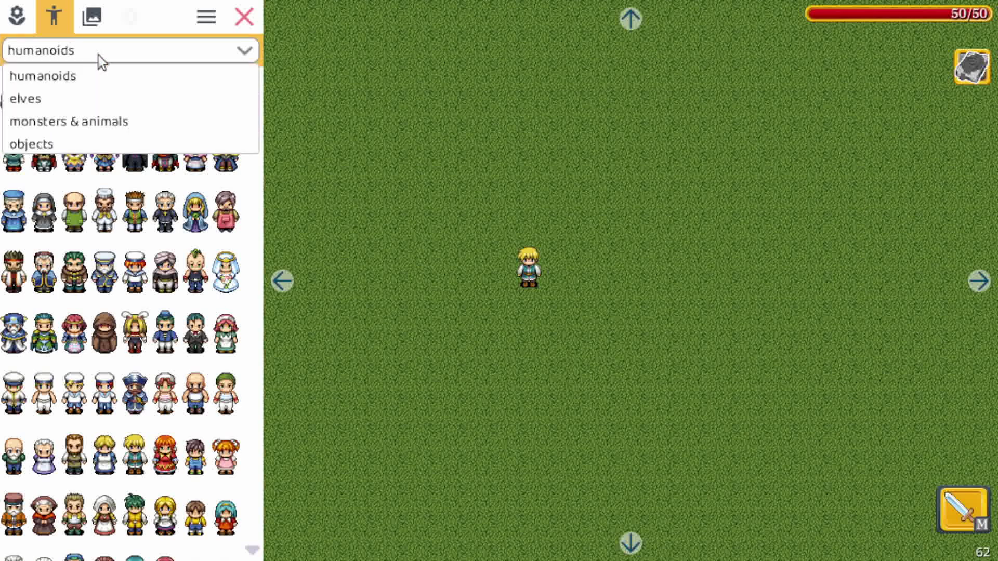
click(107, 124)
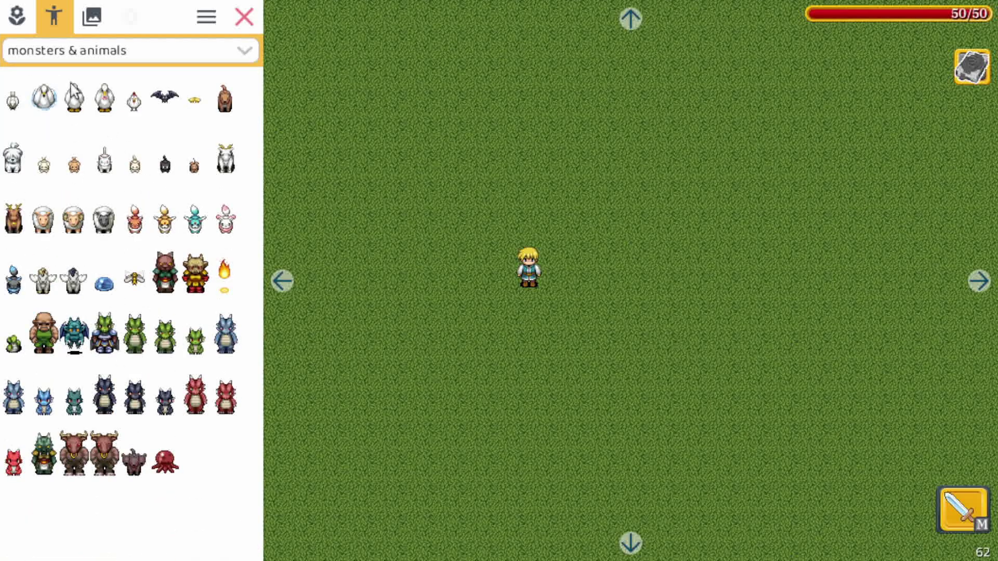
click(77, 54)
click(61, 142)
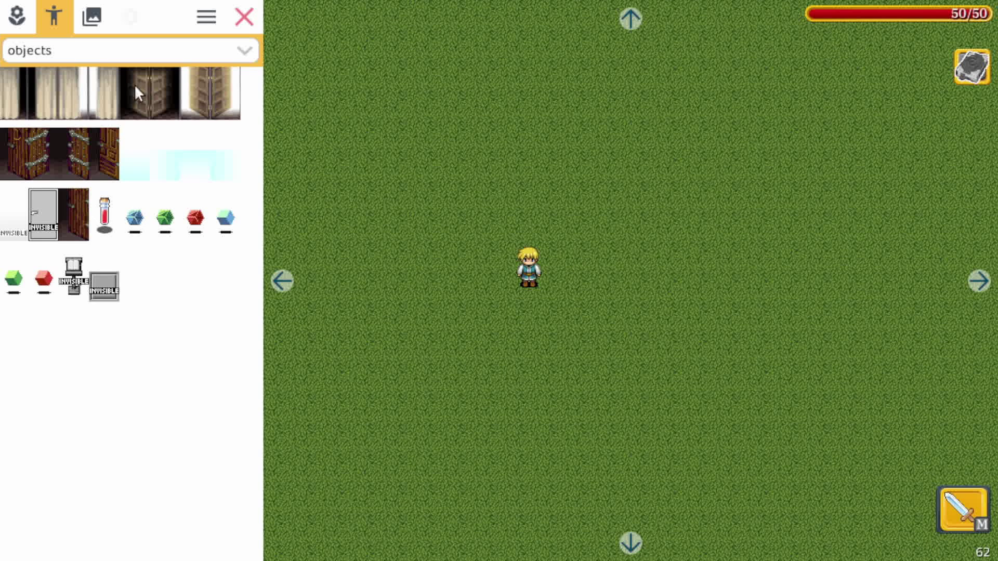
click(95, 20)
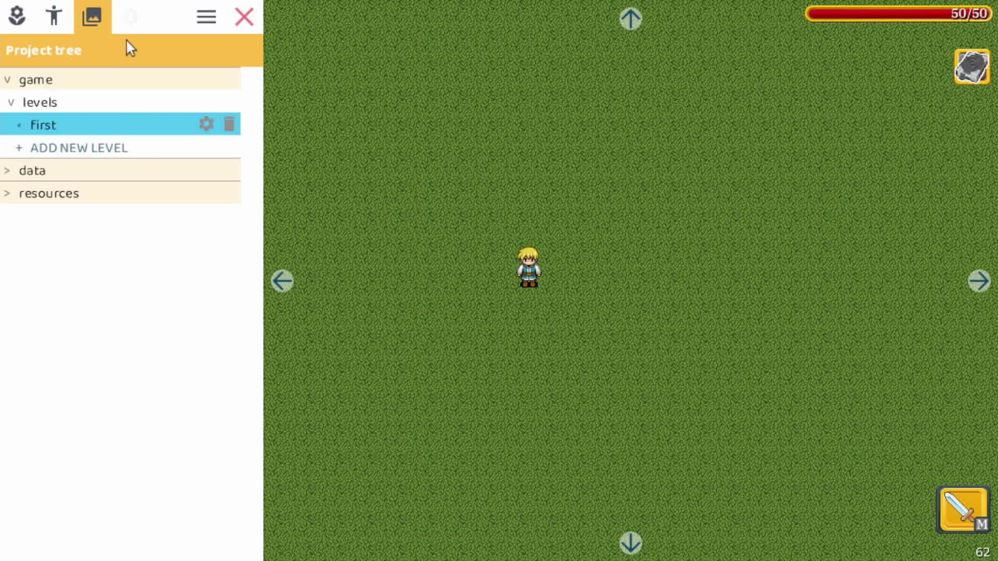
Inspect the hero's Properties at Startup and the game settings menu, then close the menu
click(129, 17)
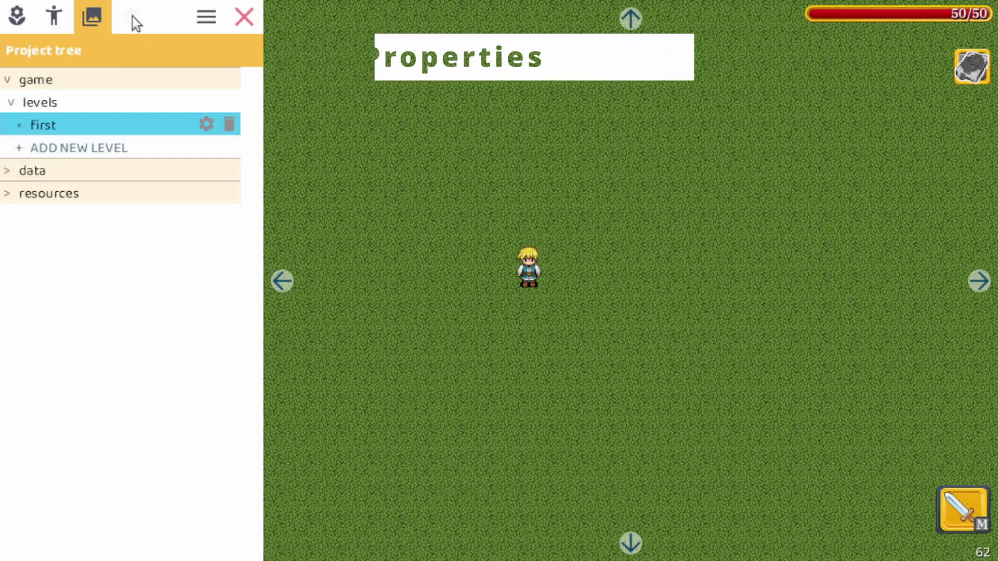
click(529, 276)
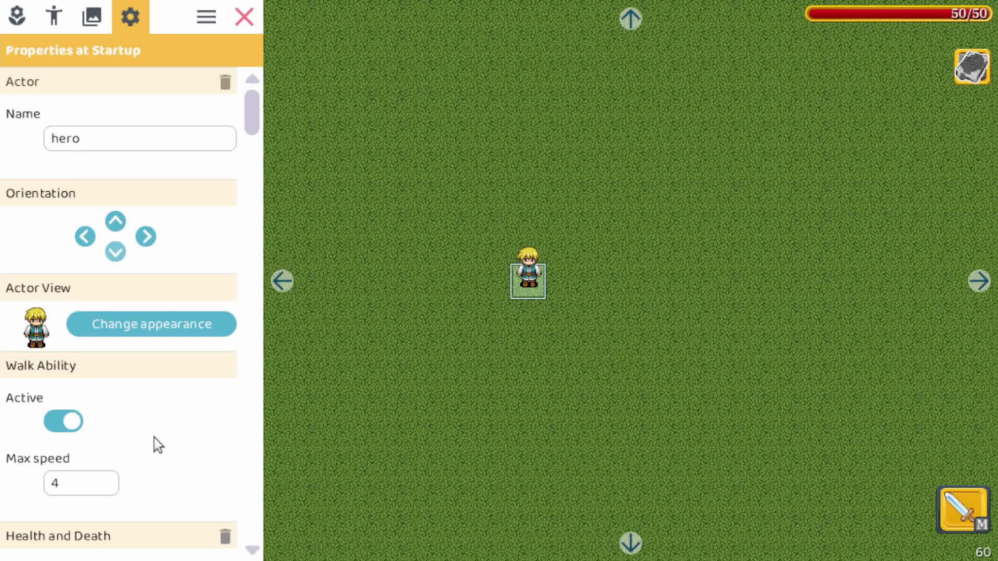
click(207, 16)
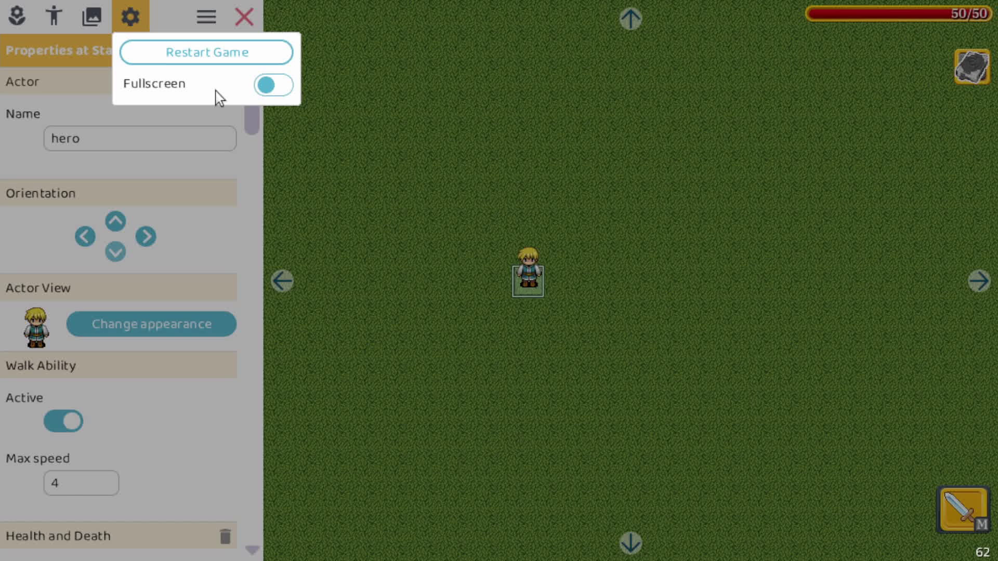
click(9, 15)
Choose the REFMAP buildings tileset and paint a stone branch running right off the path
click(18, 14)
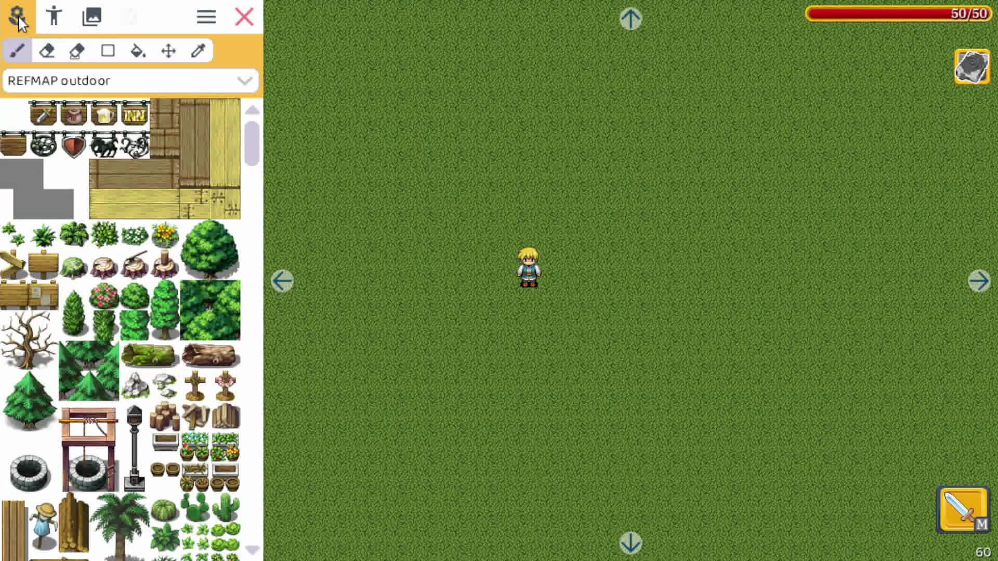
click(121, 78)
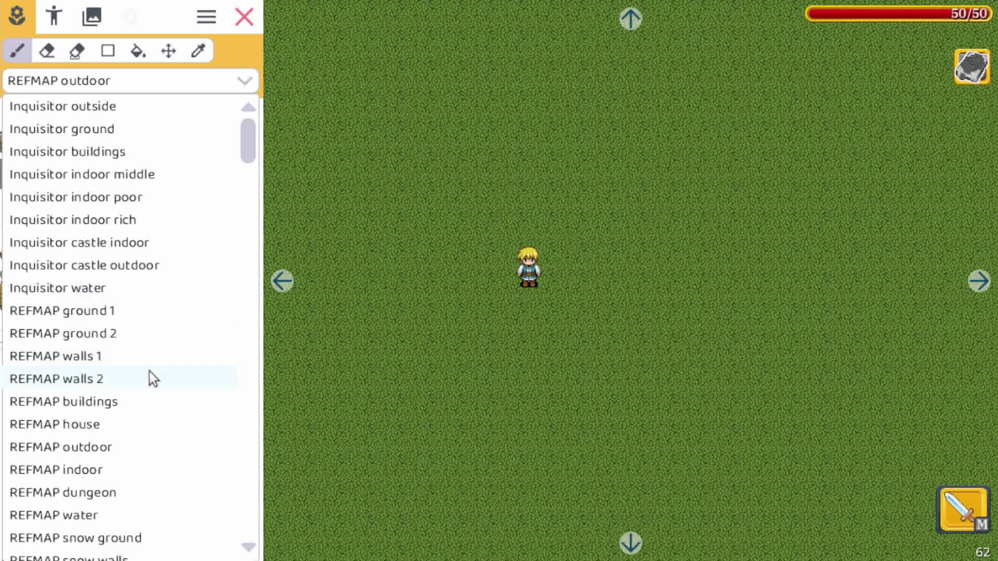
click(95, 402)
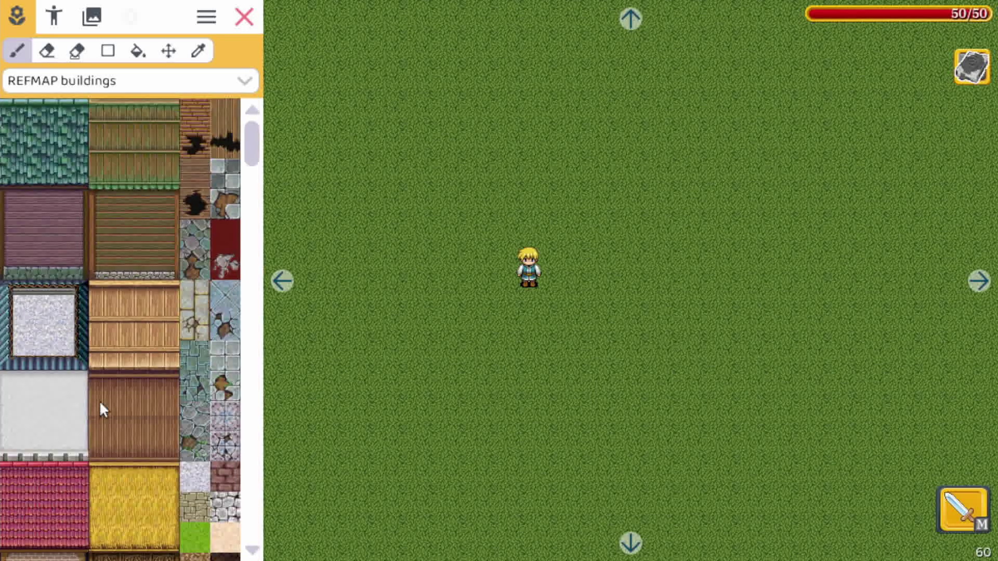
drag(252, 148, 267, 232)
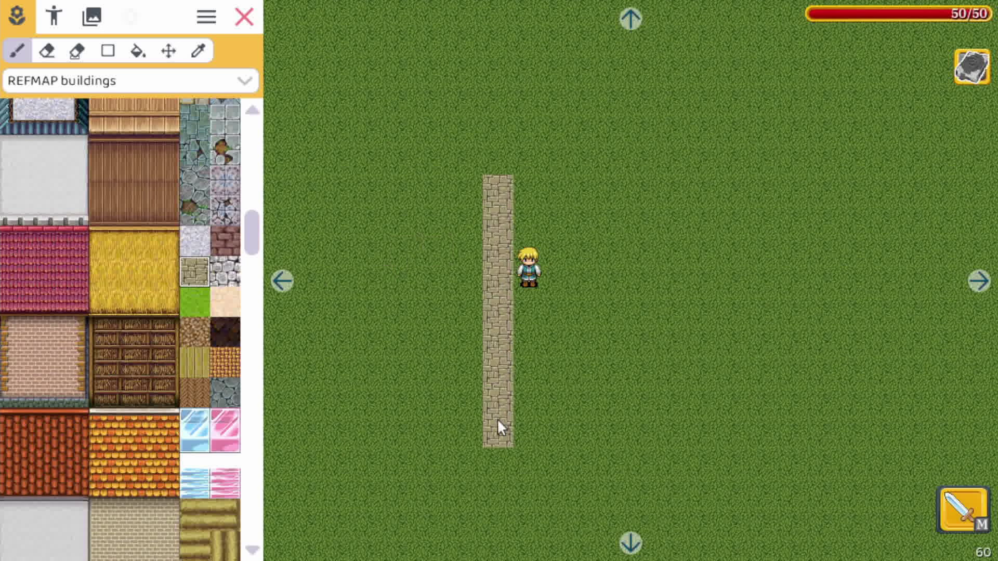
click(514, 371)
drag(525, 385, 600, 383)
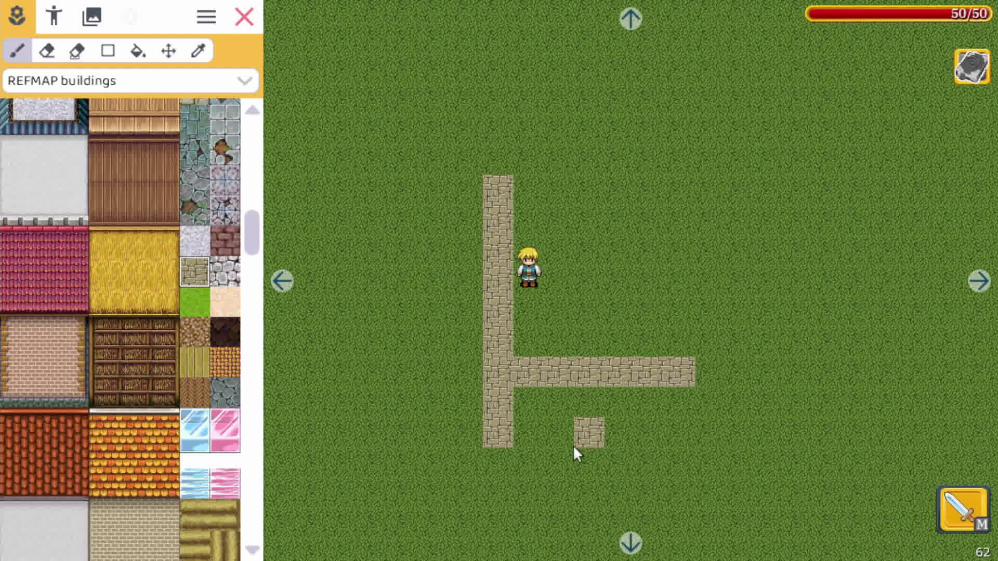
Try out both eraser tools, then switch to the Rectangle tool
click(46, 52)
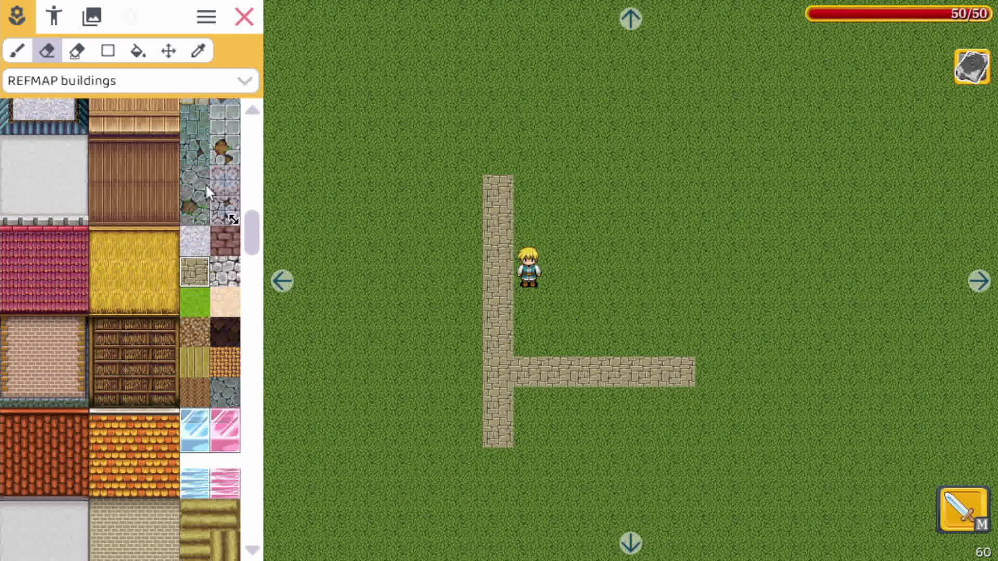
click(72, 50)
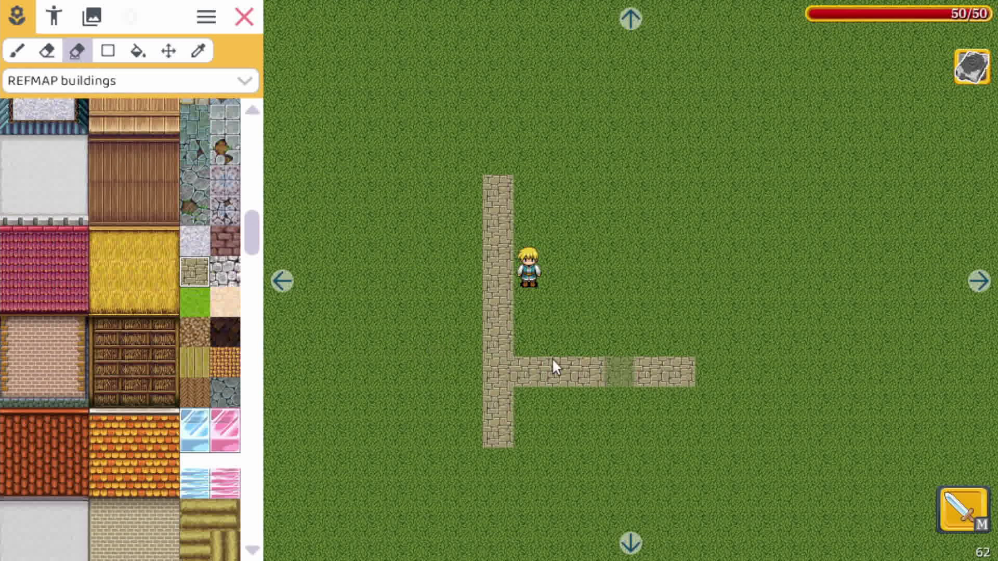
click(106, 50)
Drag out red-roof brick house tiles above the path and wheat tiles to the path's right
click(19, 250)
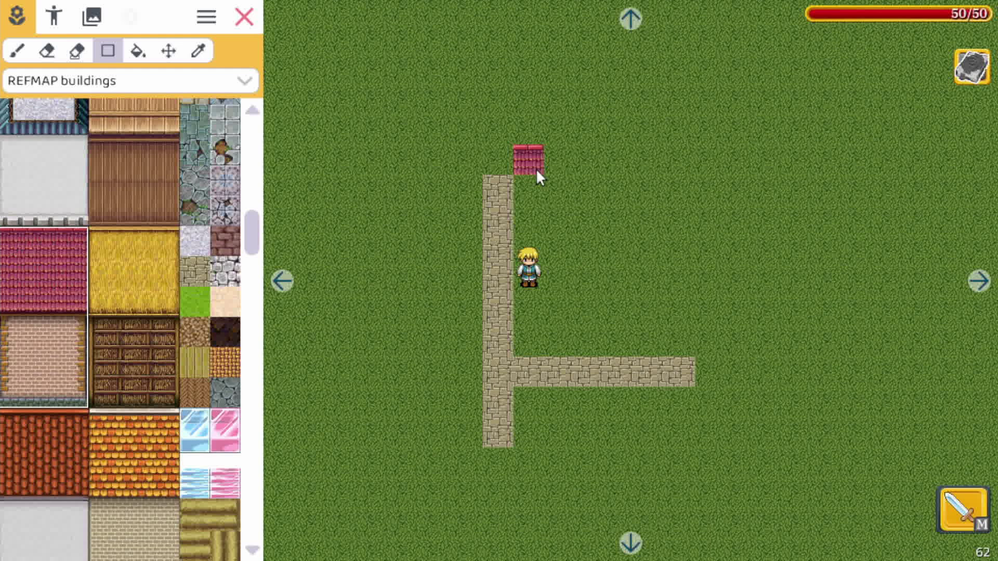
drag(532, 167, 354, 12)
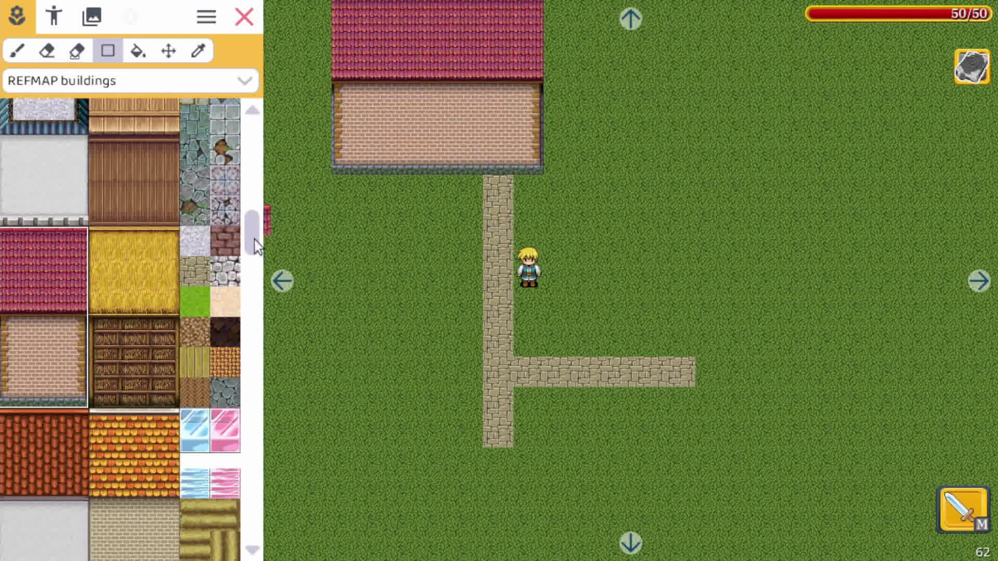
drag(251, 241, 253, 286)
click(225, 452)
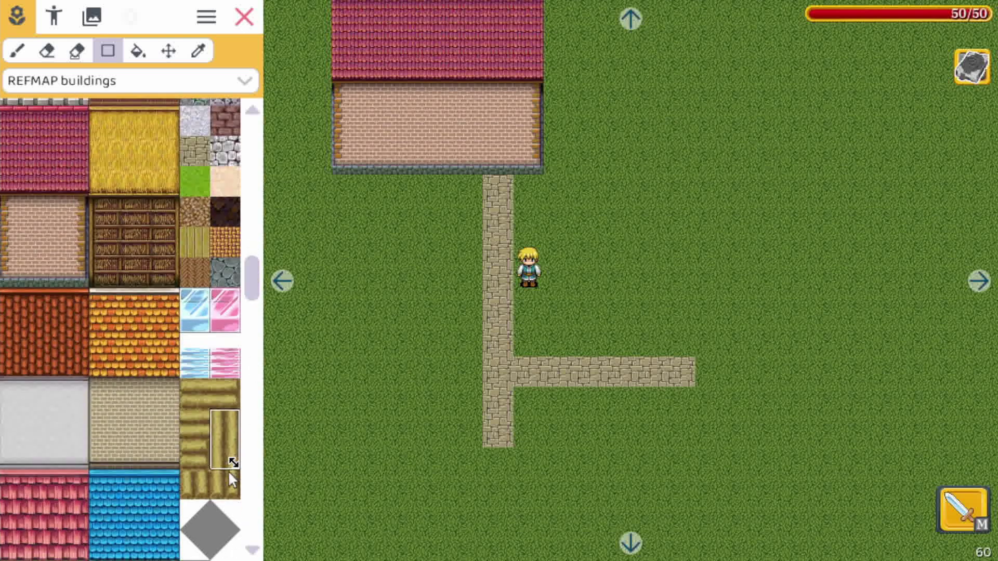
drag(585, 257, 715, 315)
Switch to the REFMAP outdoor tileset and select the big tree as a 2x2 stamp
click(77, 84)
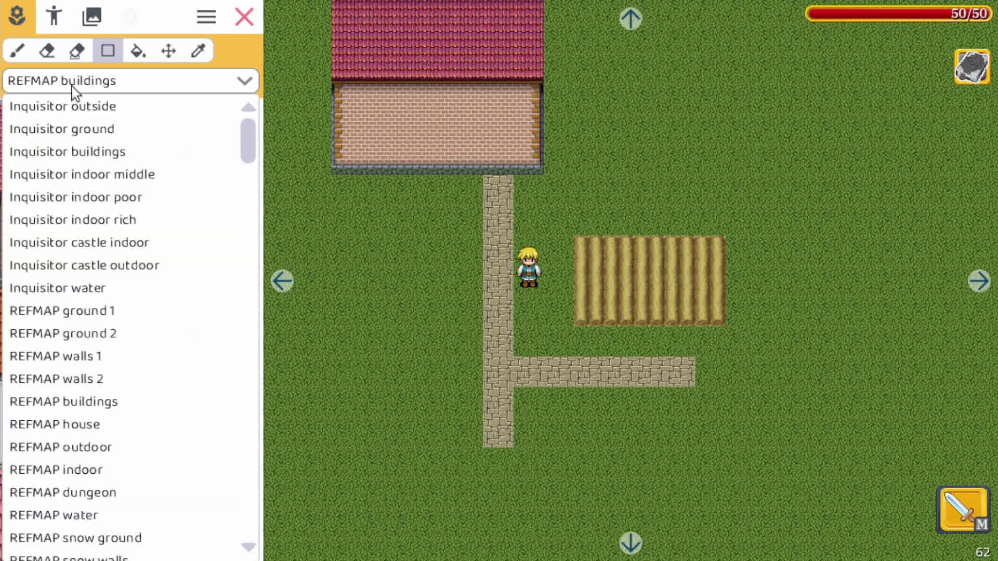
drag(251, 149, 255, 239)
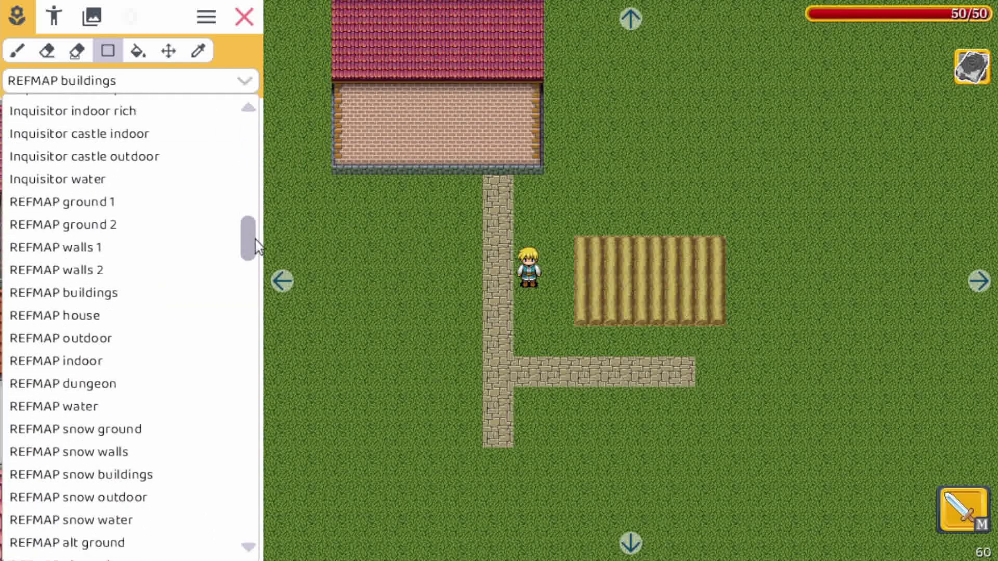
click(98, 338)
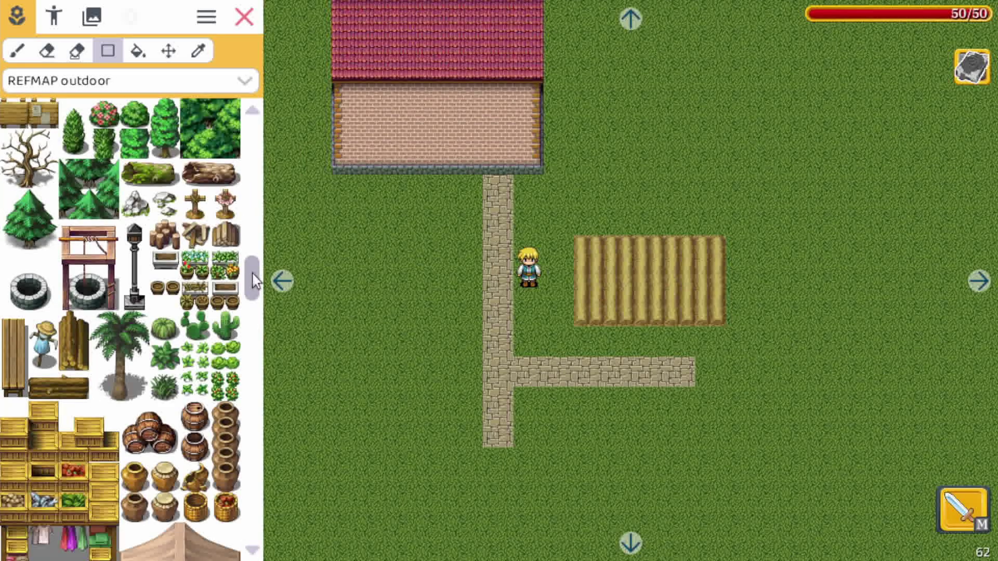
drag(253, 276, 273, 119)
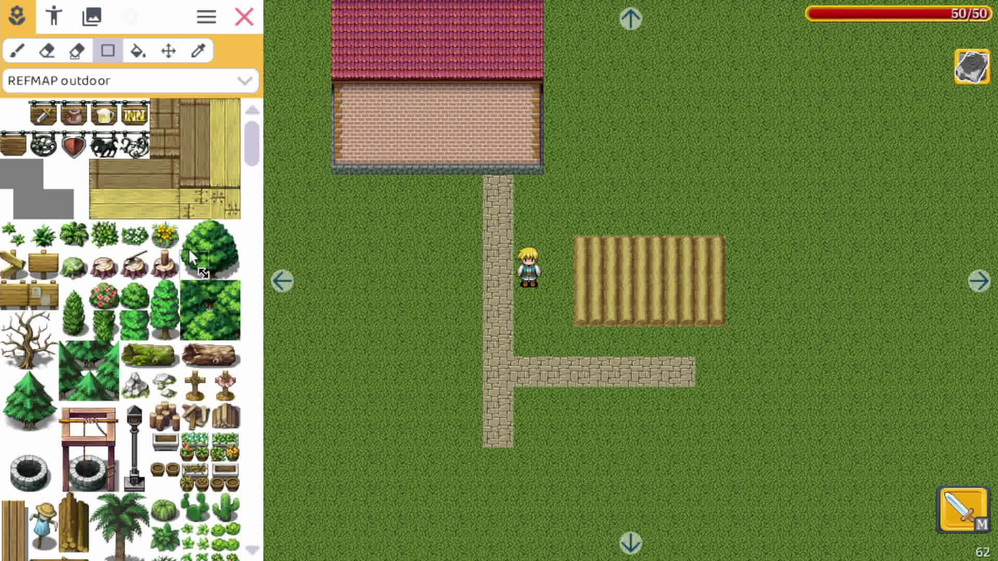
drag(199, 240, 222, 257)
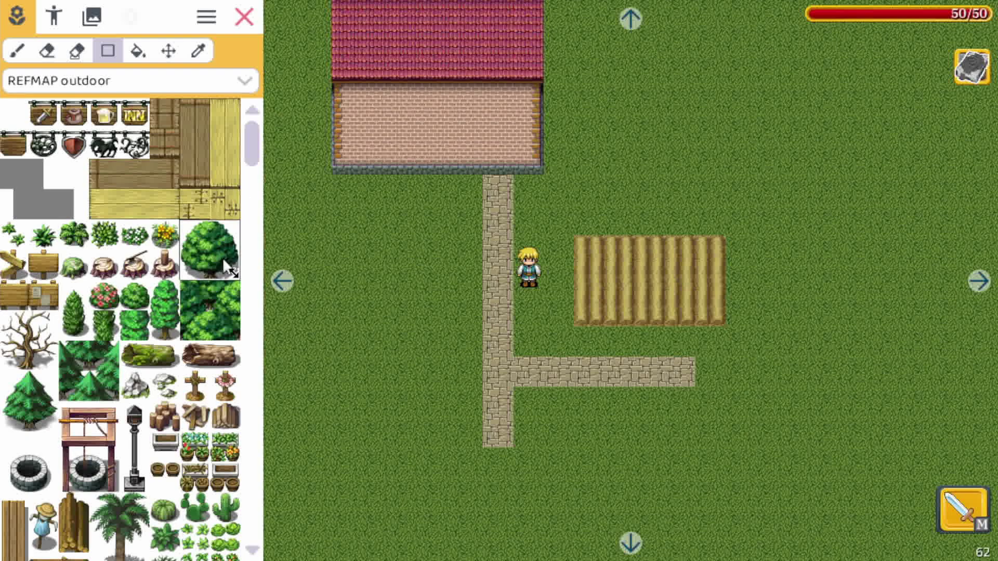
Stamp two big trees beside the house roof and on the grass
click(631, 19)
click(282, 281)
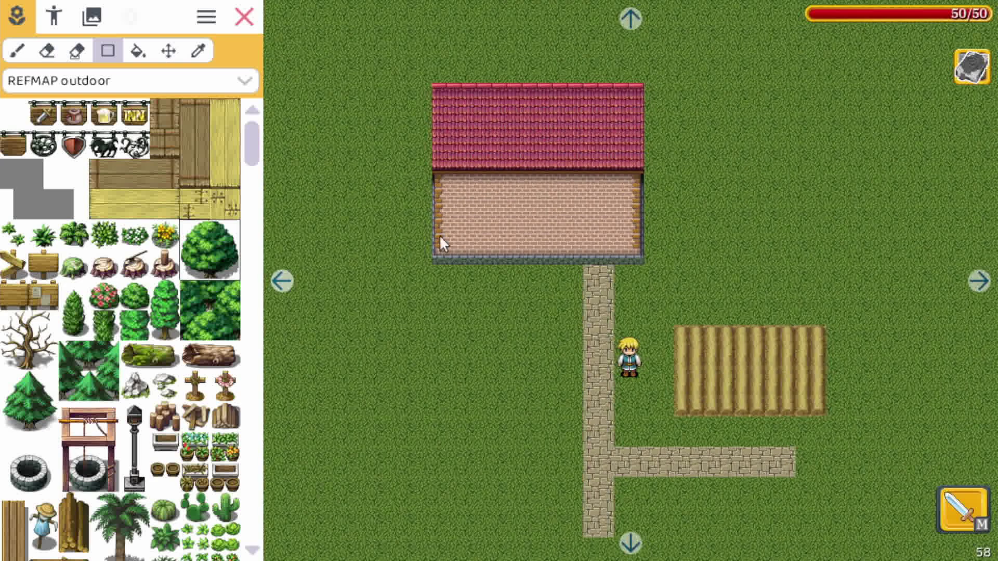
click(17, 51)
click(704, 126)
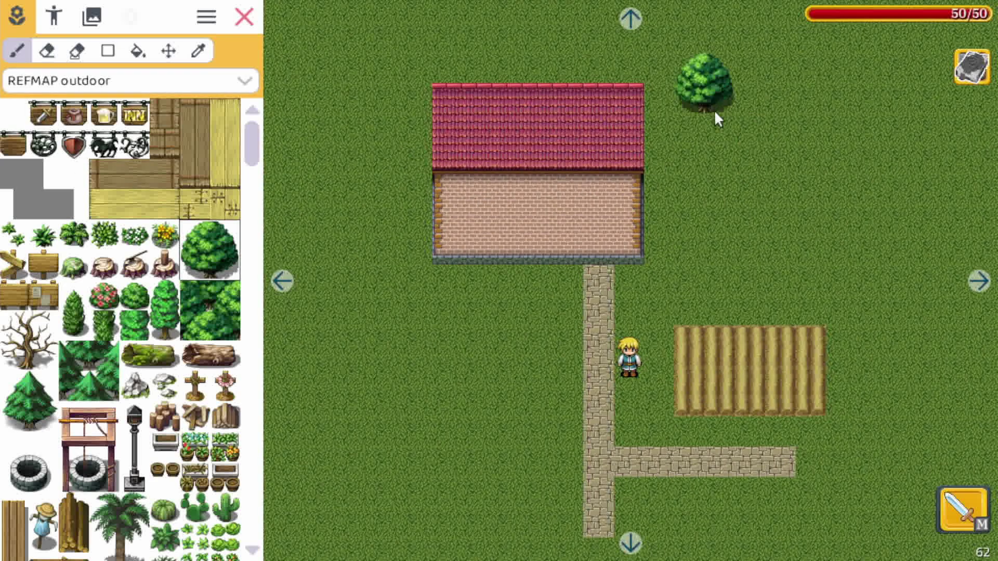
click(714, 110)
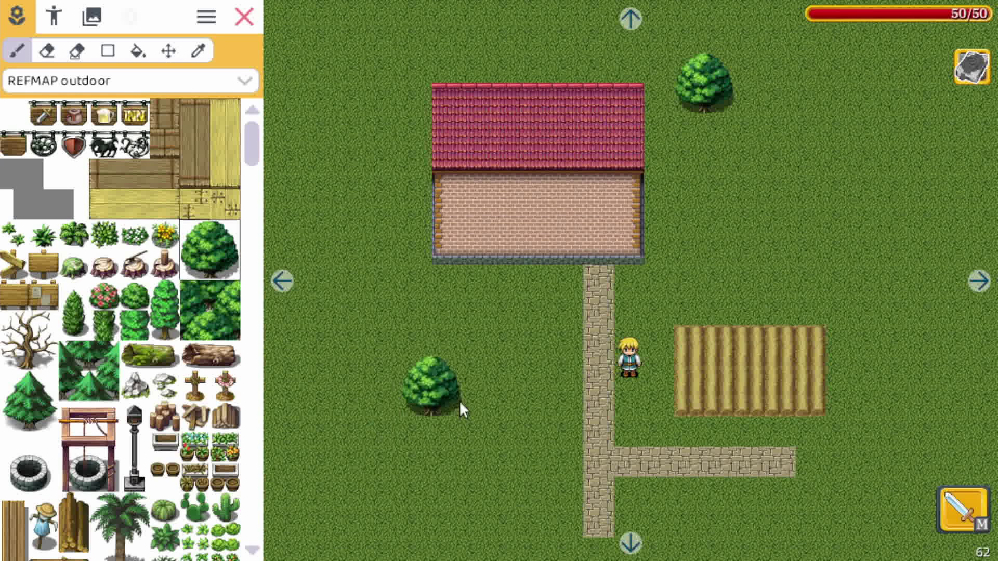
Stamp tree stumps on the grass and a mossy log left of the house
click(459, 403)
click(134, 265)
click(788, 263)
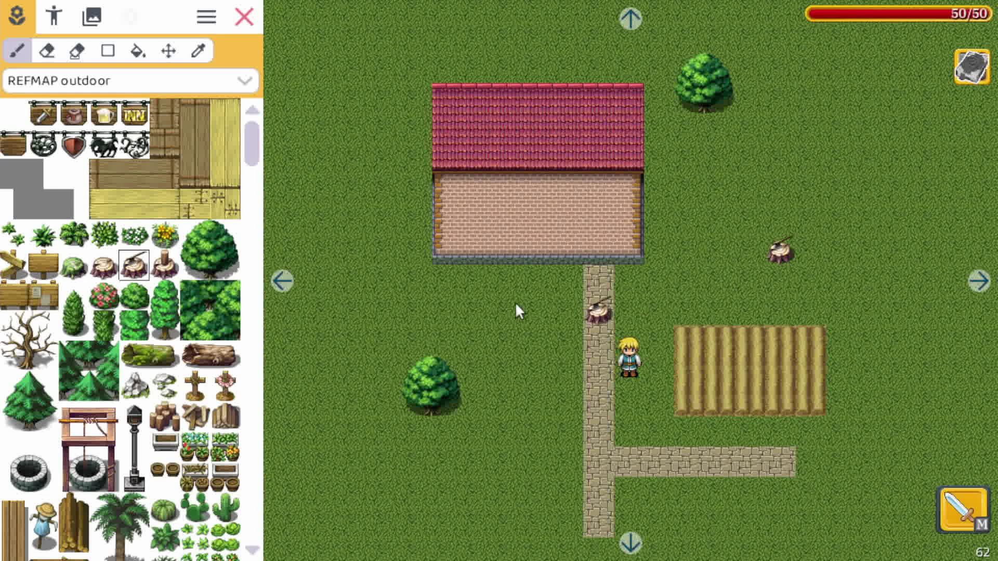
click(161, 354)
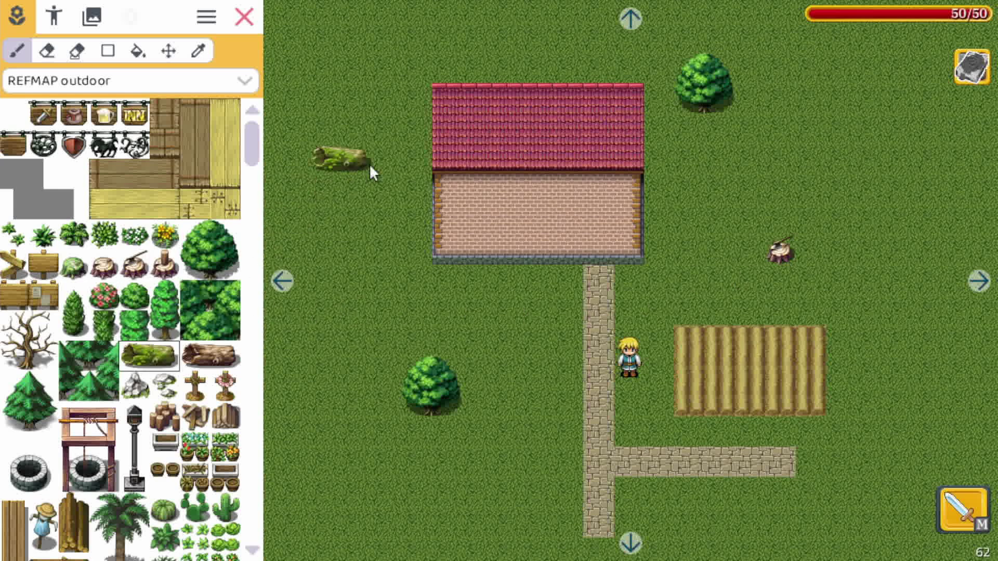
click(381, 159)
Place a well beside the path and a scarecrow in the field
click(76, 430)
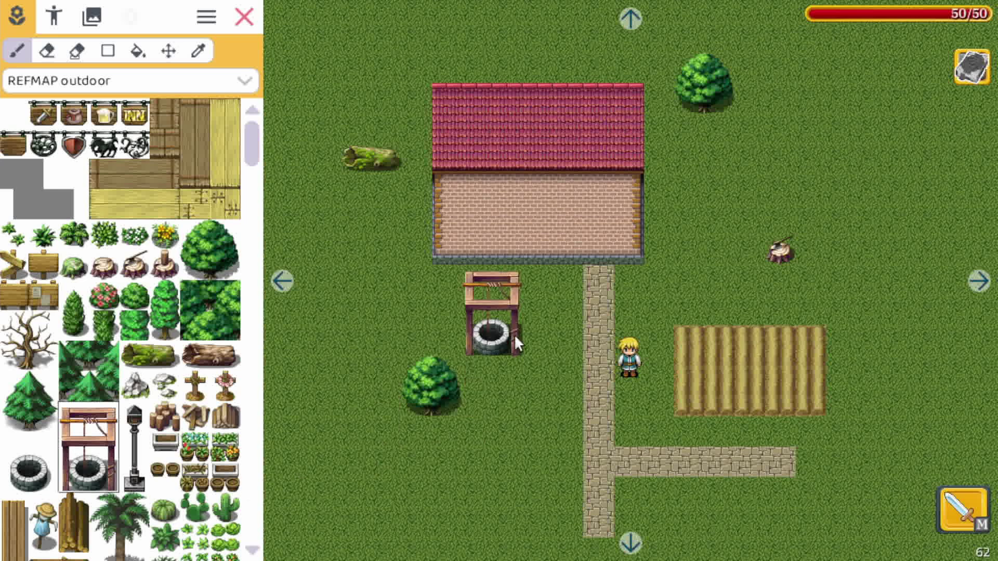
click(514, 335)
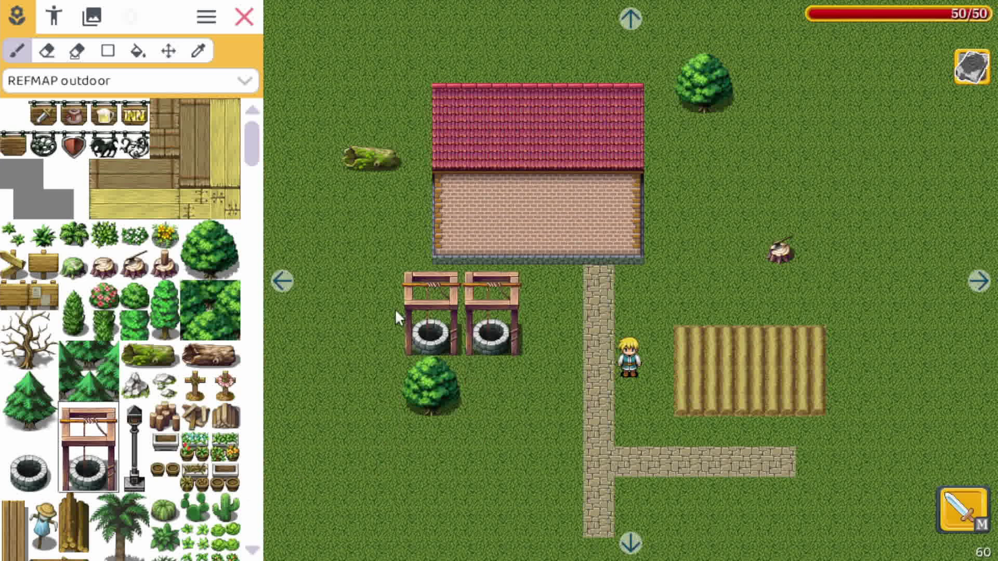
drag(257, 145, 257, 216)
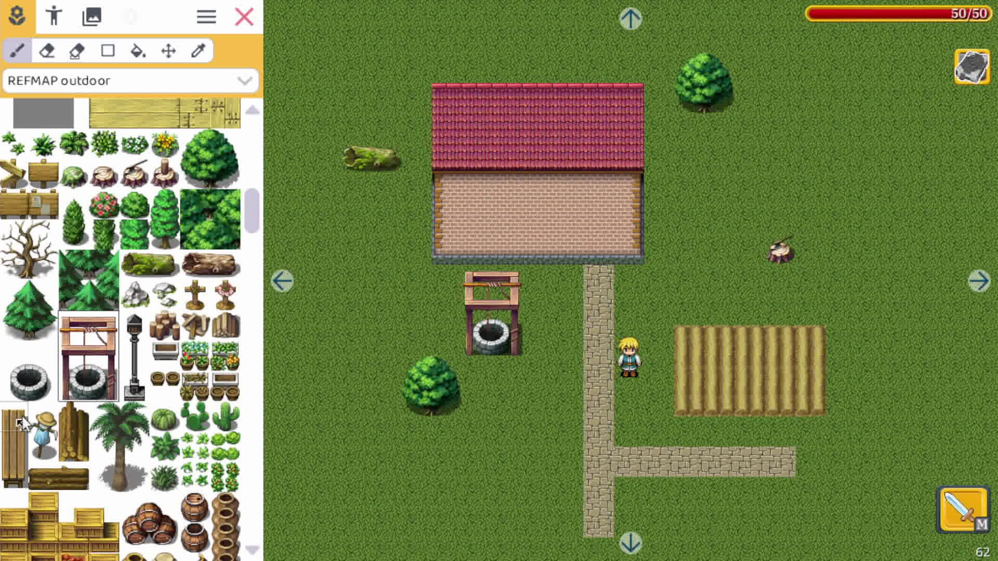
click(43, 432)
click(775, 374)
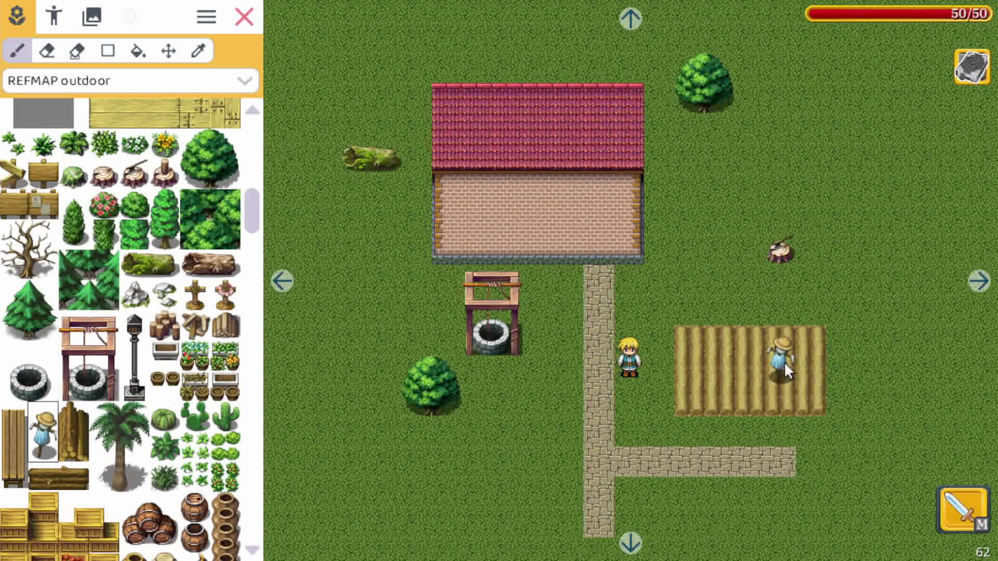
Add a stack of barrels, a clay pot, and tomato and cabbage plants in the field
drag(252, 223, 255, 323)
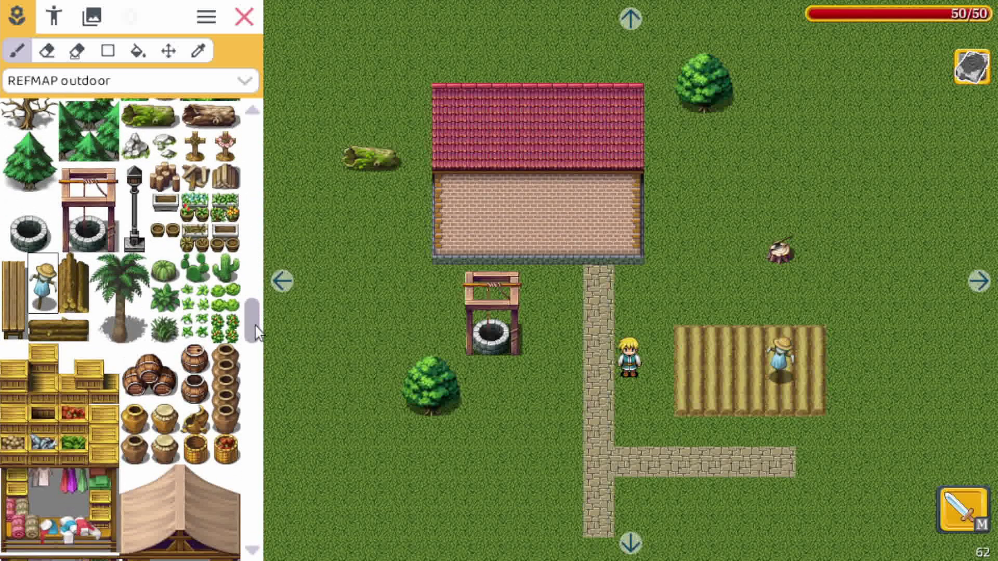
click(169, 392)
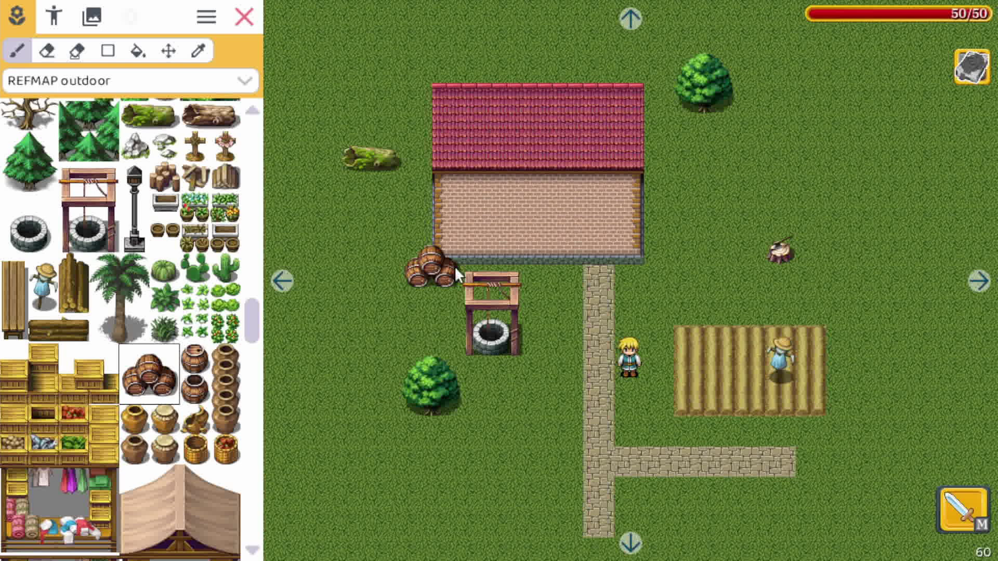
click(165, 420)
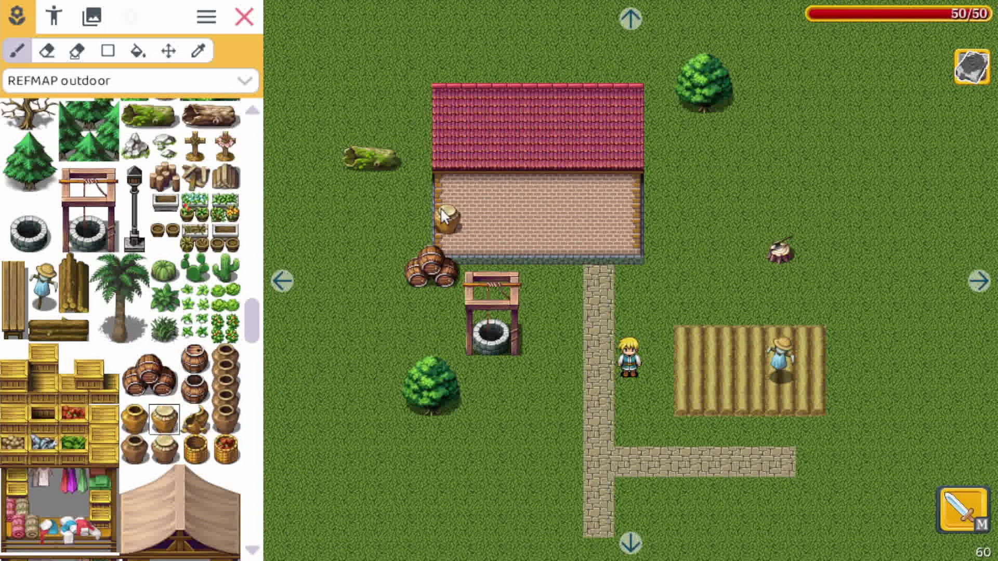
drag(250, 320, 263, 395)
click(228, 239)
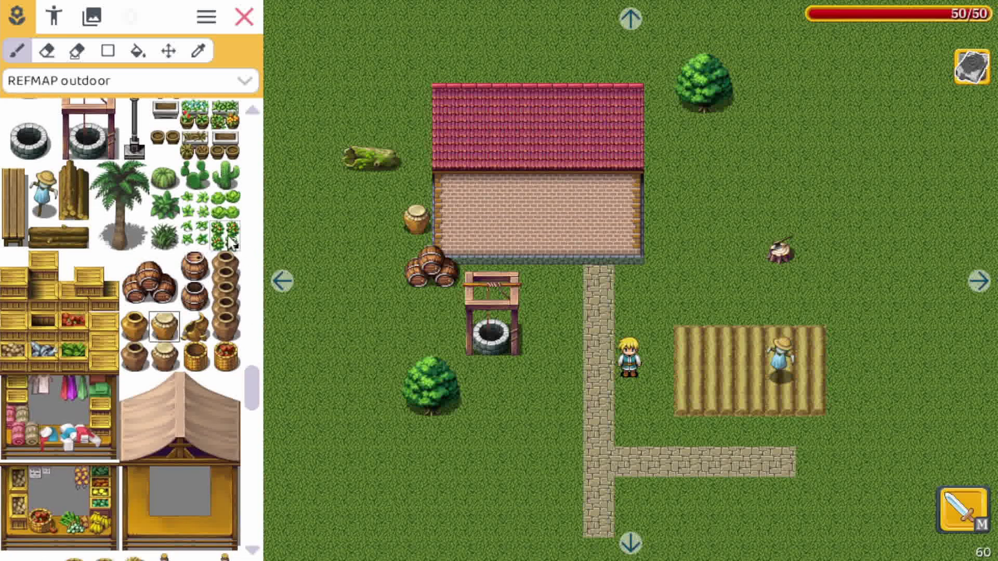
click(225, 205)
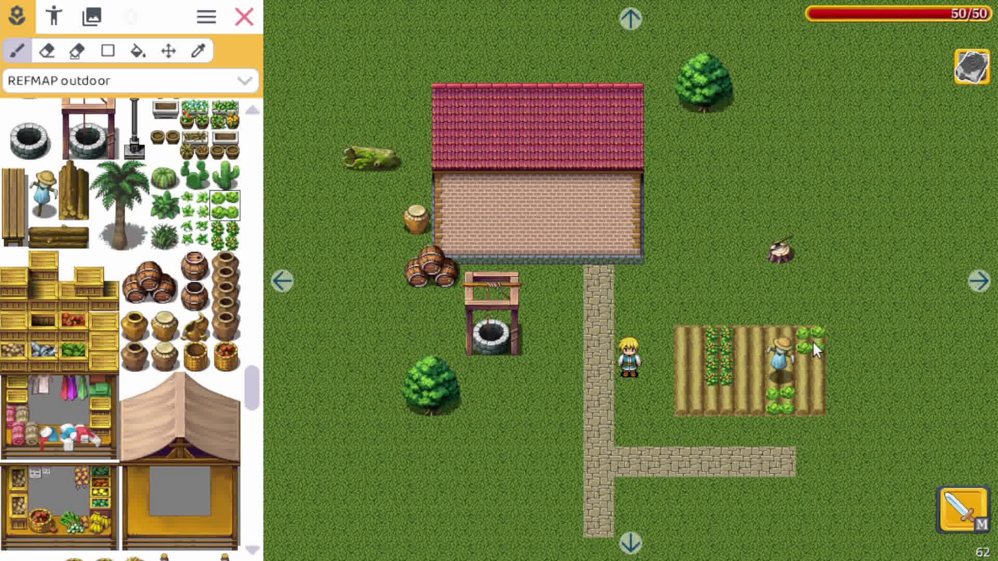
drag(251, 386, 254, 528)
Place a haystack near the field with a pitchfork stuck in it
click(119, 442)
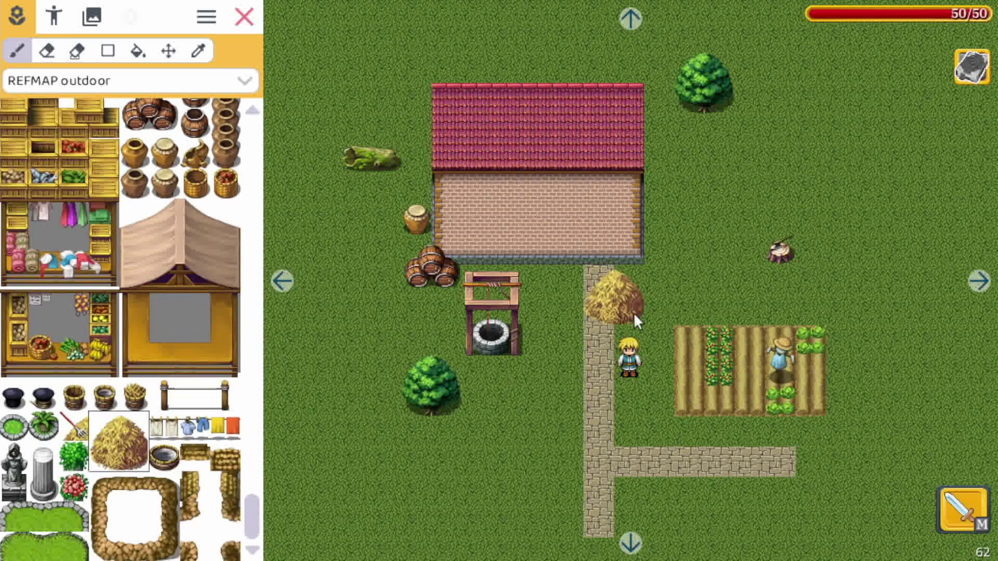
click(723, 287)
click(74, 426)
click(689, 251)
click(184, 78)
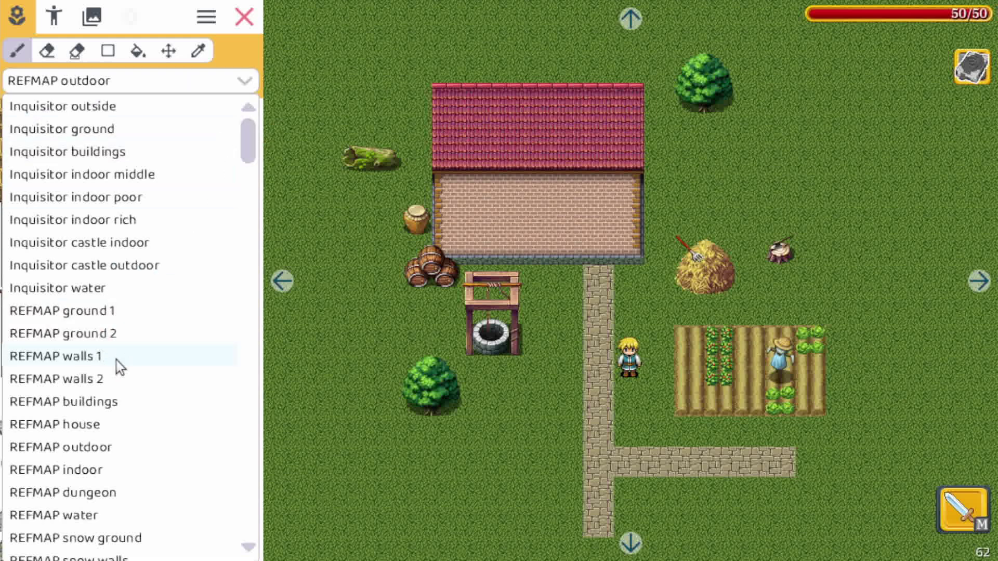
Using the REFMAP house tileset, give the house a chimney, a shuttered window and a flower box
click(109, 425)
scroll(255, 393, up, 2)
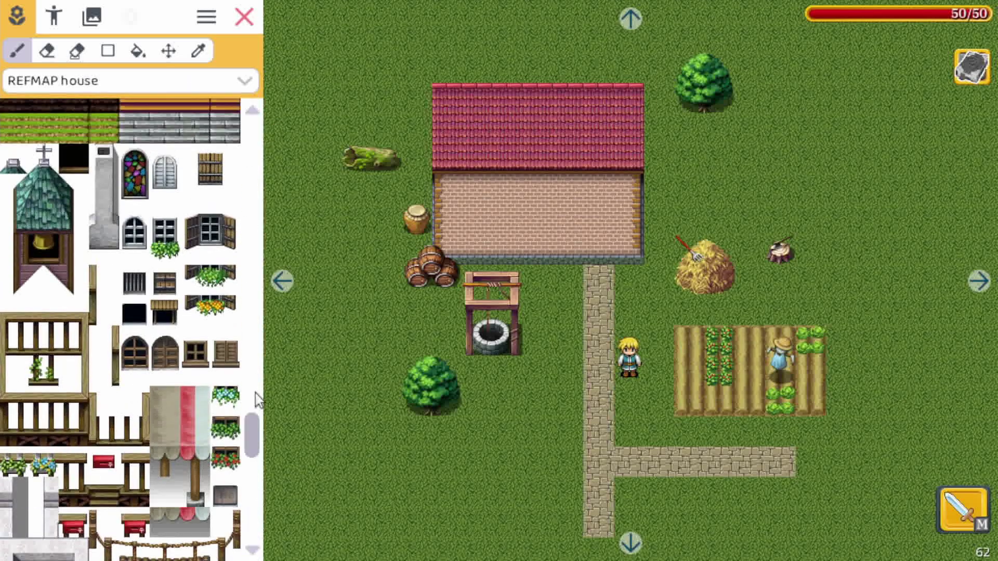
scroll(254, 393, up, 5)
click(165, 515)
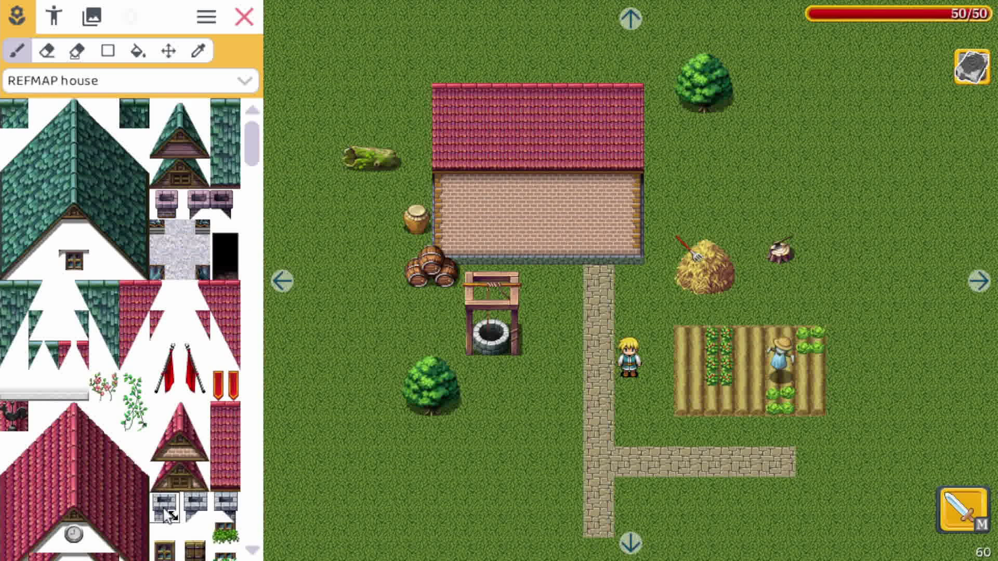
drag(251, 144, 257, 441)
click(205, 307)
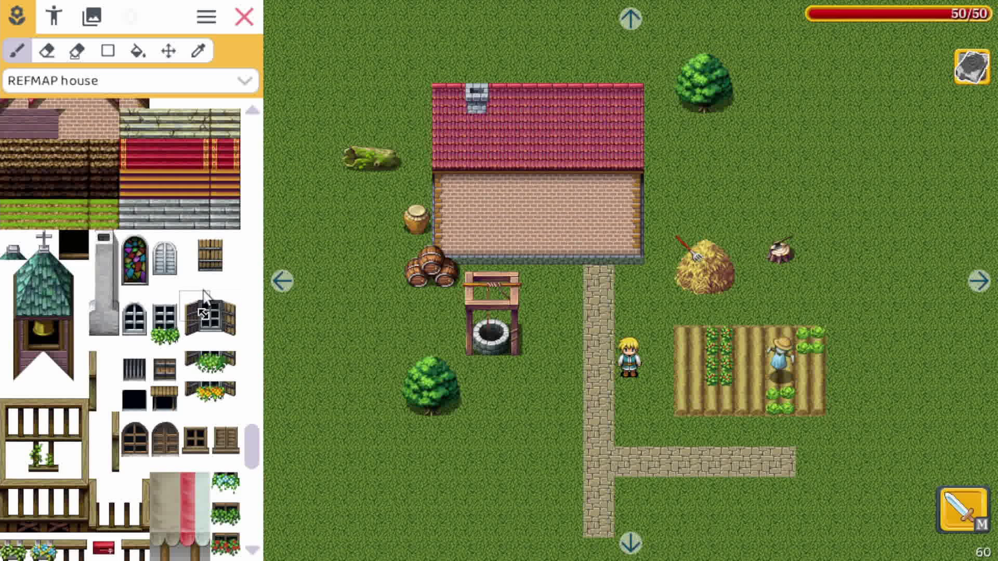
click(526, 245)
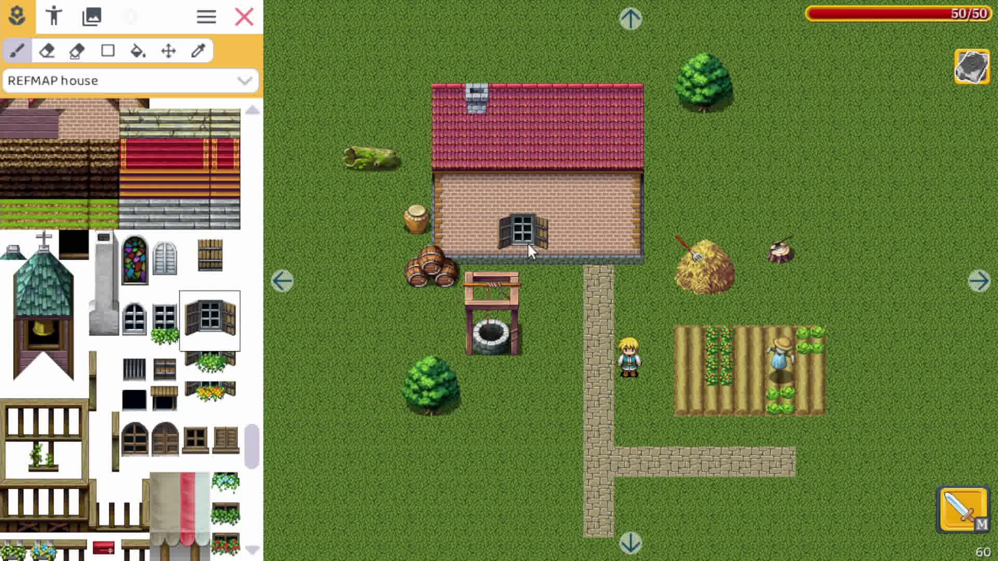
click(210, 396)
click(534, 256)
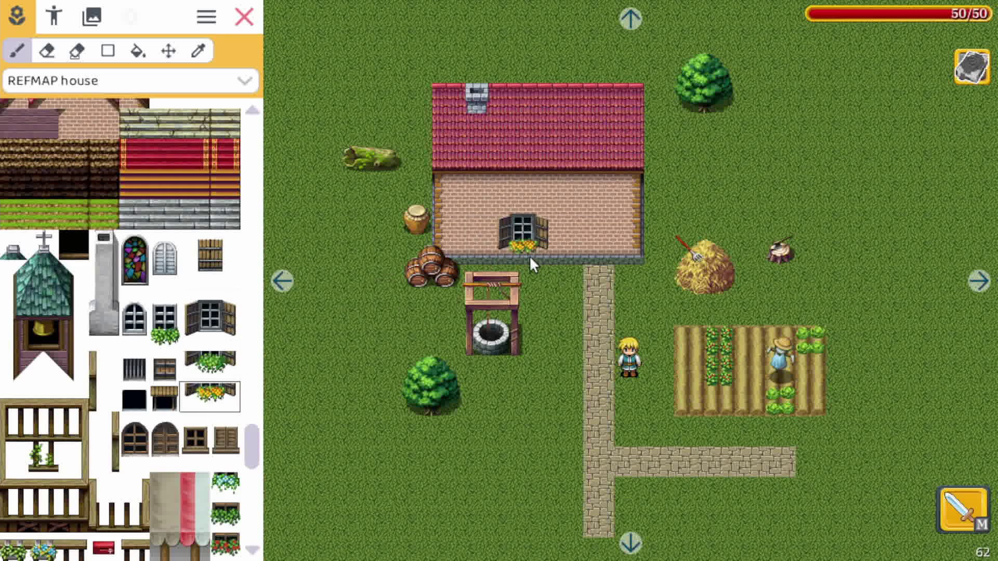
Switch to the Inquisitor outside tileset and plant a large tree left of the house
click(244, 80)
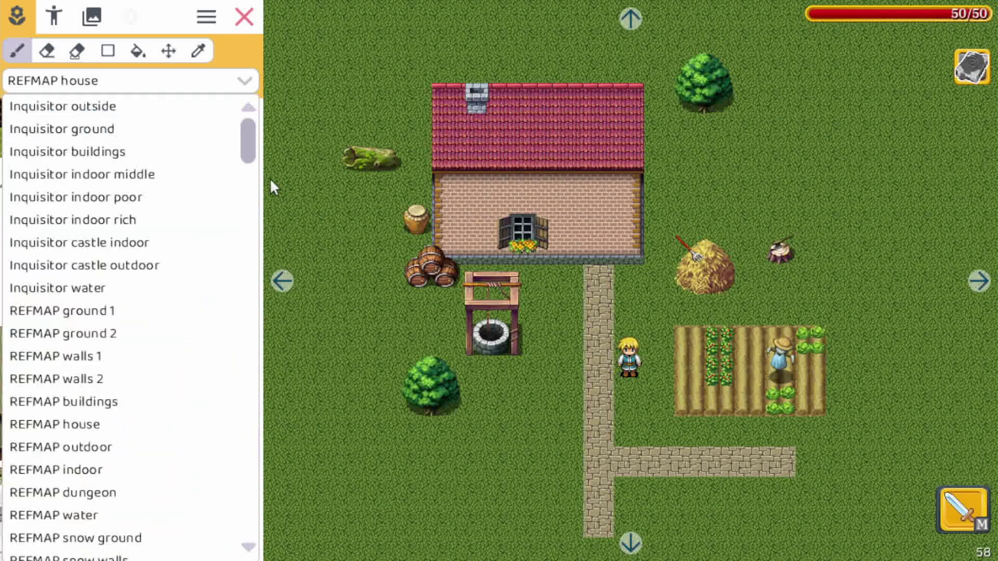
click(128, 107)
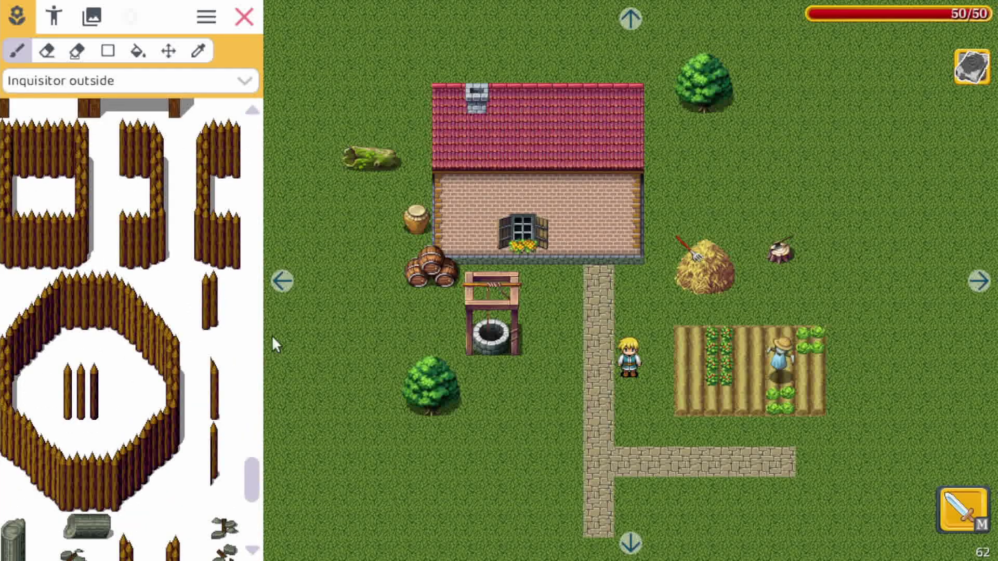
drag(258, 474, 263, 363)
drag(91, 320, 223, 444)
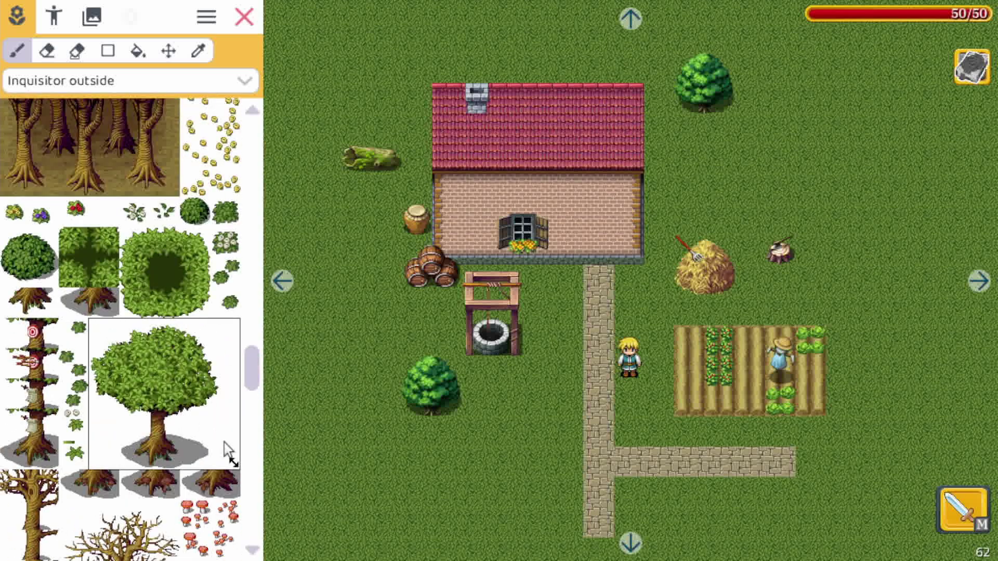
click(416, 268)
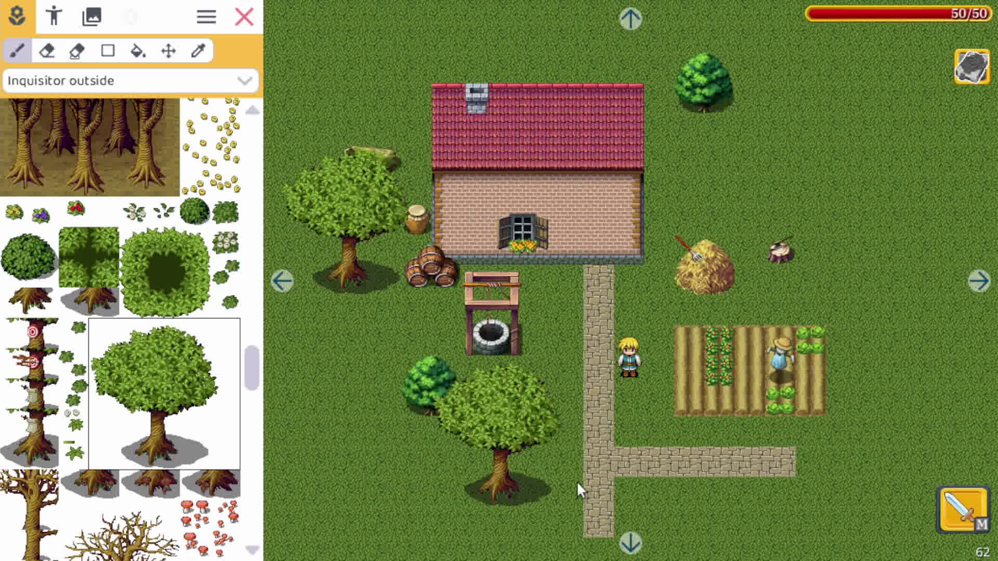
Scatter red mushrooms near the lower tree and across the grass
click(195, 516)
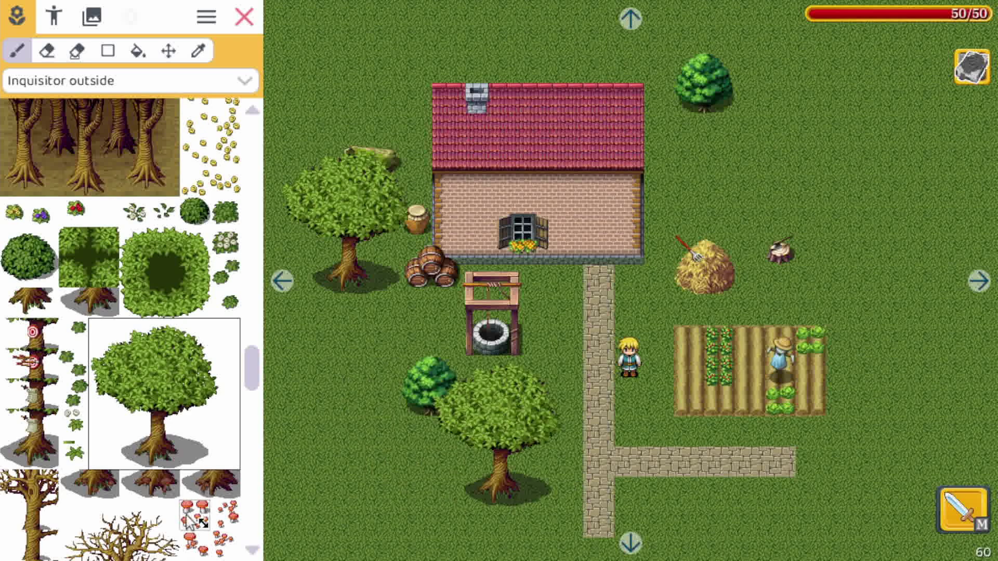
click(631, 543)
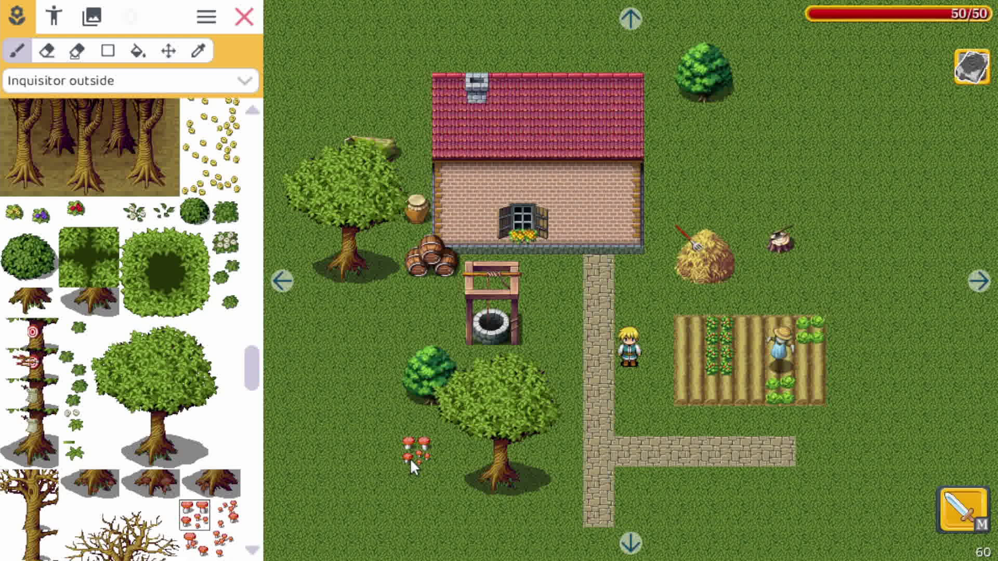
click(419, 453)
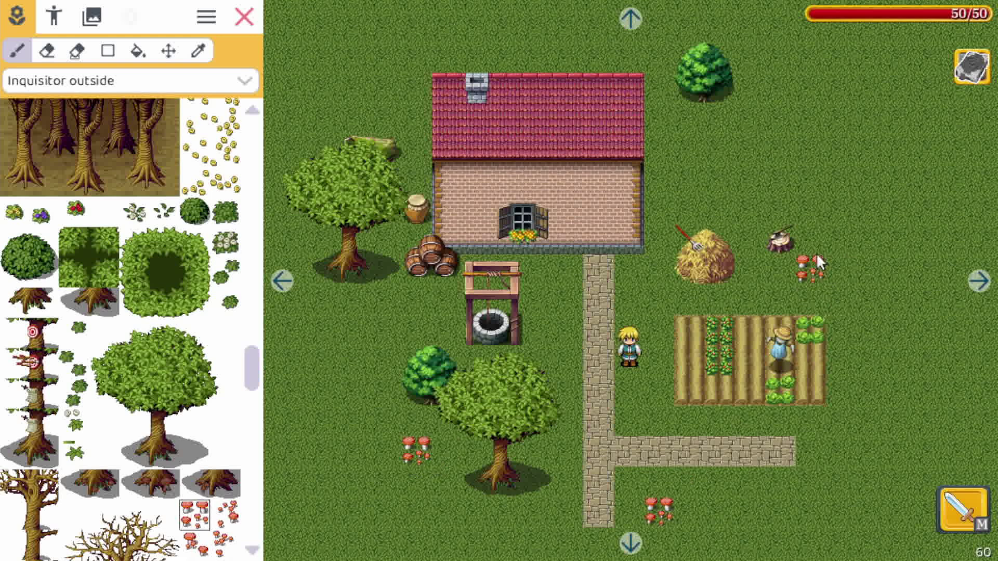
click(744, 233)
click(224, 543)
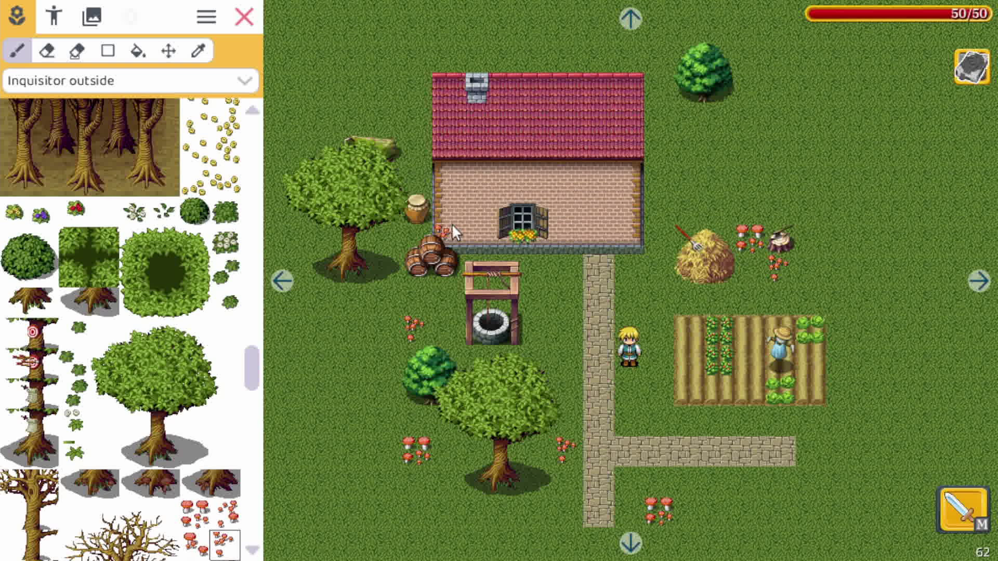
click(53, 17)
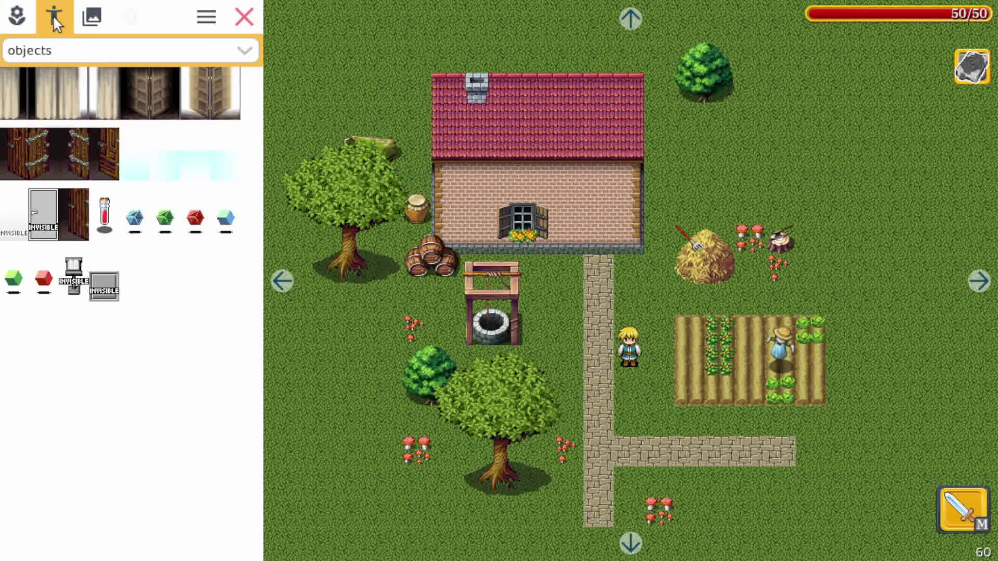
Place a brown-haired humanoid villager at the top of the path
click(80, 50)
click(73, 77)
click(73, 460)
click(603, 275)
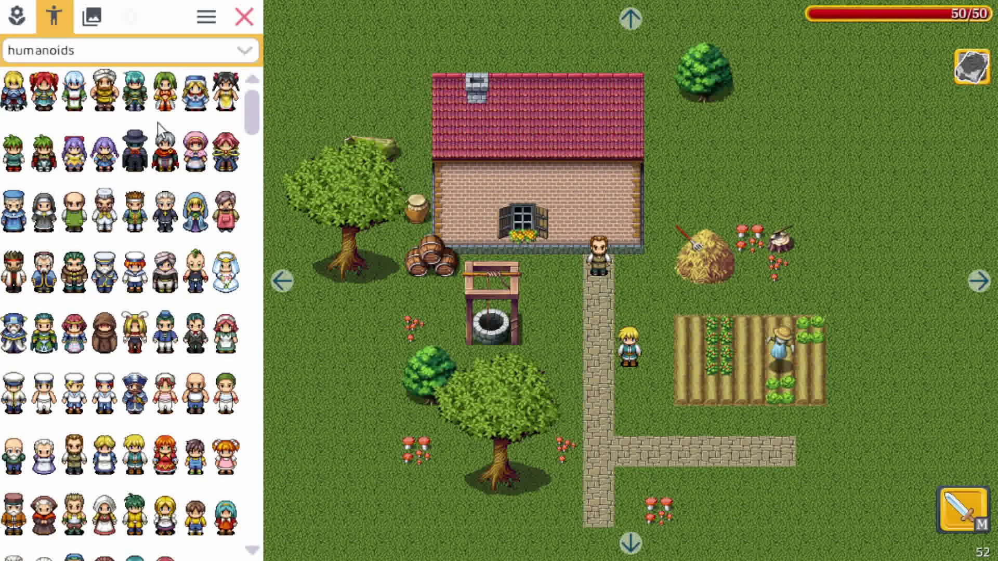
Place a wooden door object in the house's front wall
click(115, 54)
click(88, 144)
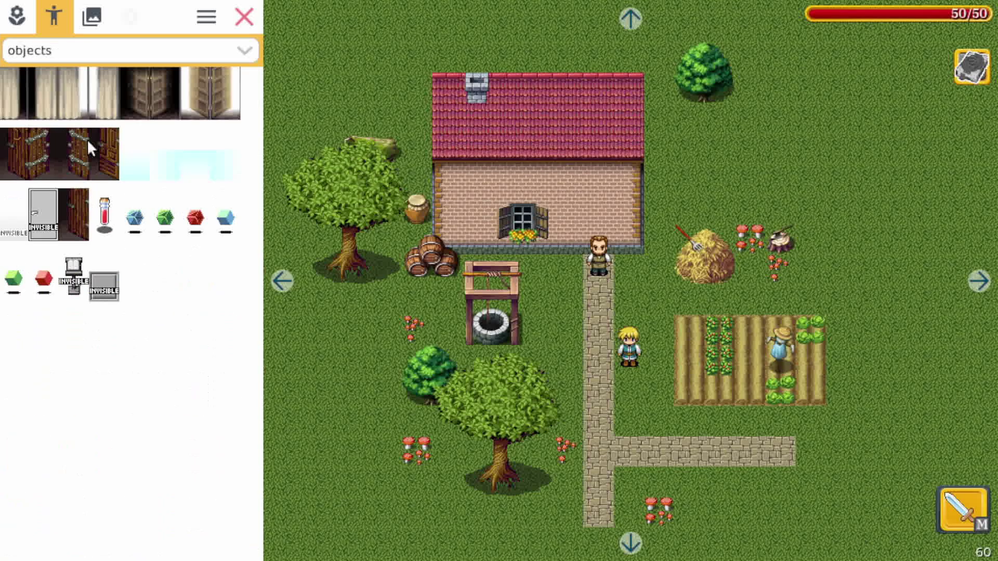
click(71, 166)
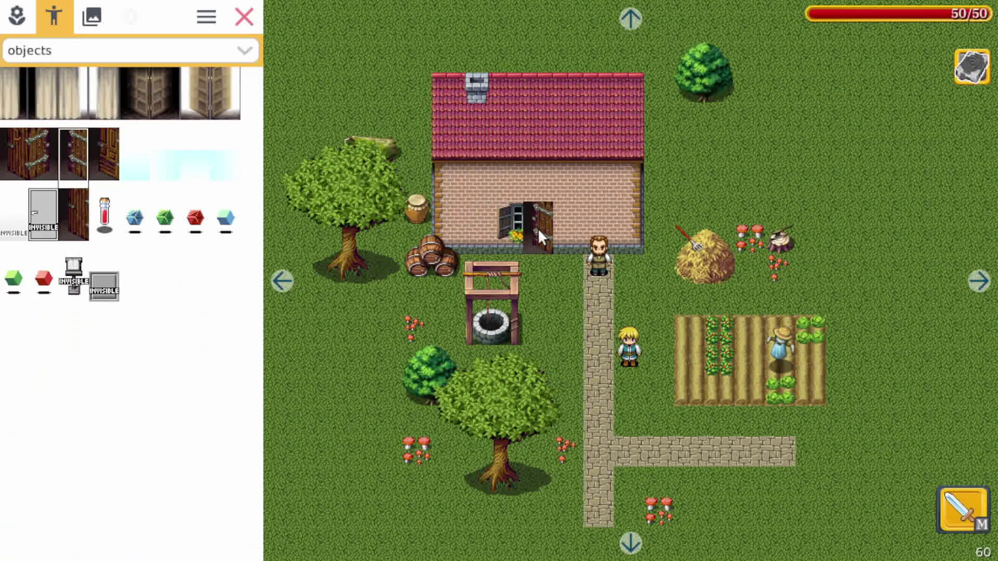
click(603, 246)
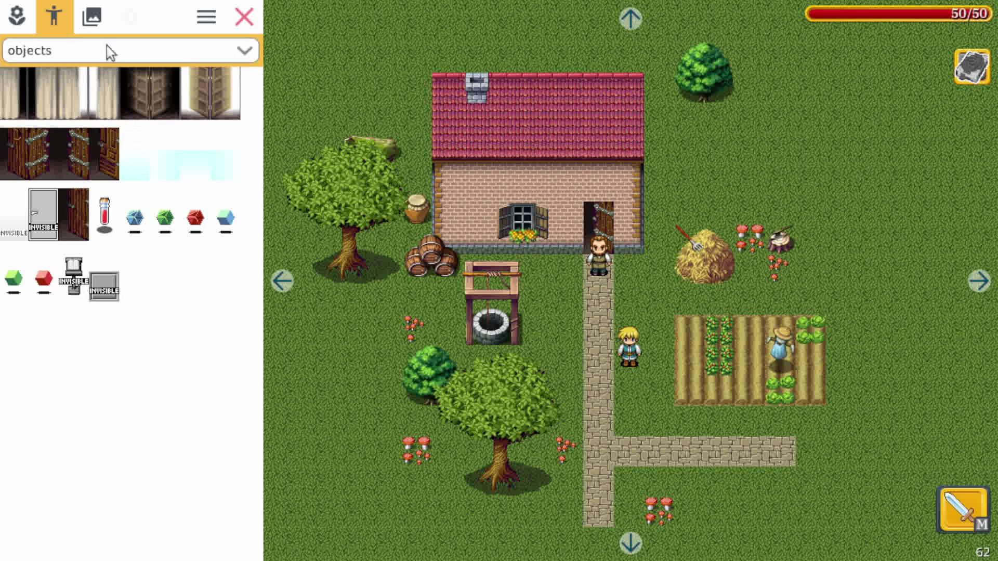
From the project tree, create a new Indoor medium level named 'house'
click(92, 18)
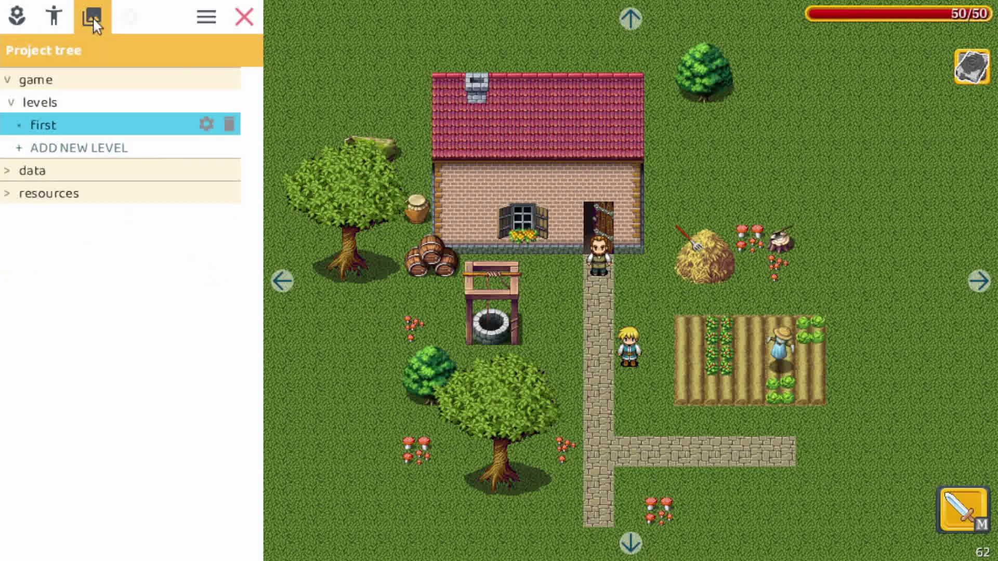
click(91, 151)
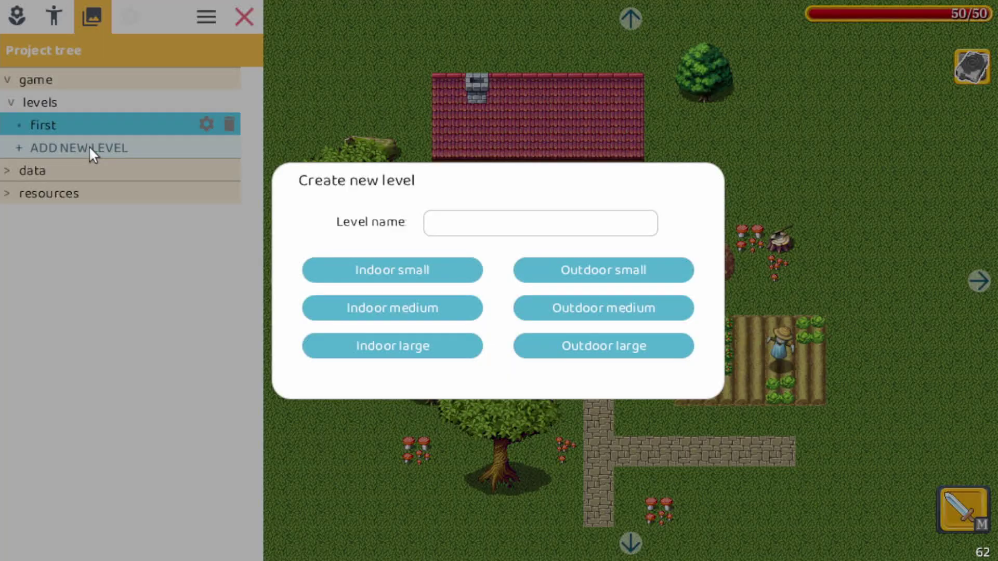
click(523, 226)
text(house)
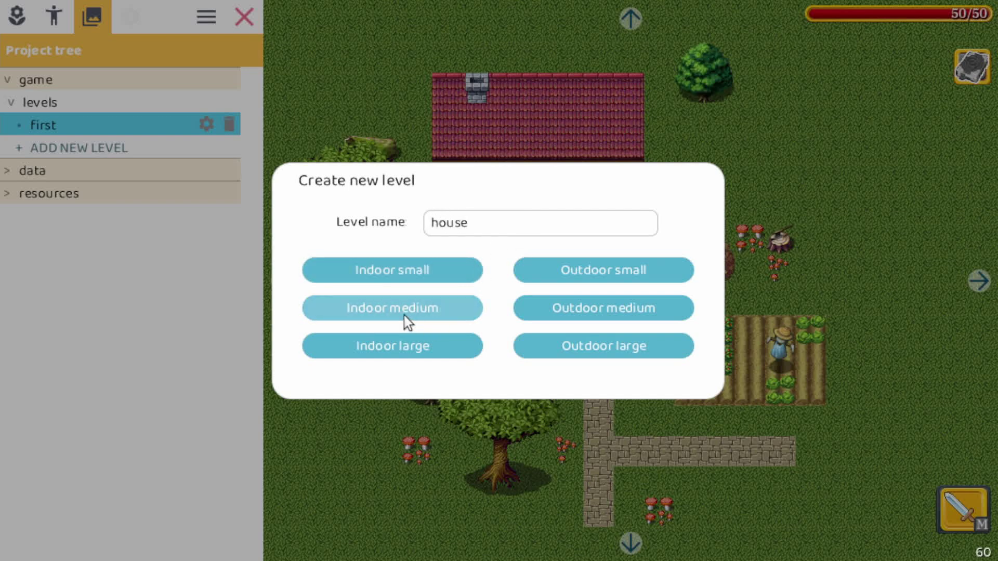
click(418, 312)
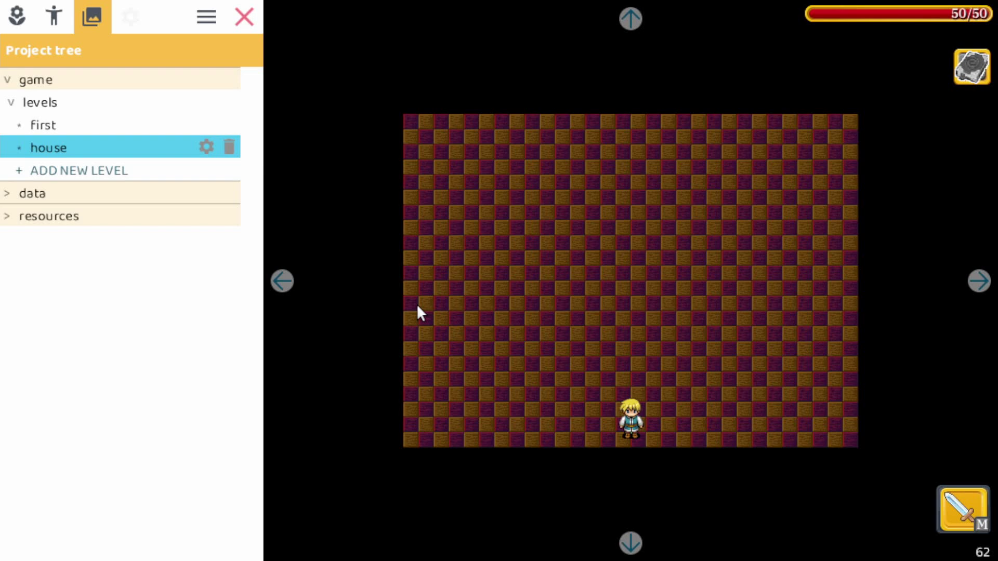
Load the Inquisitor indoor middle tileset and paint the back wall across the top of the room
click(16, 16)
click(89, 82)
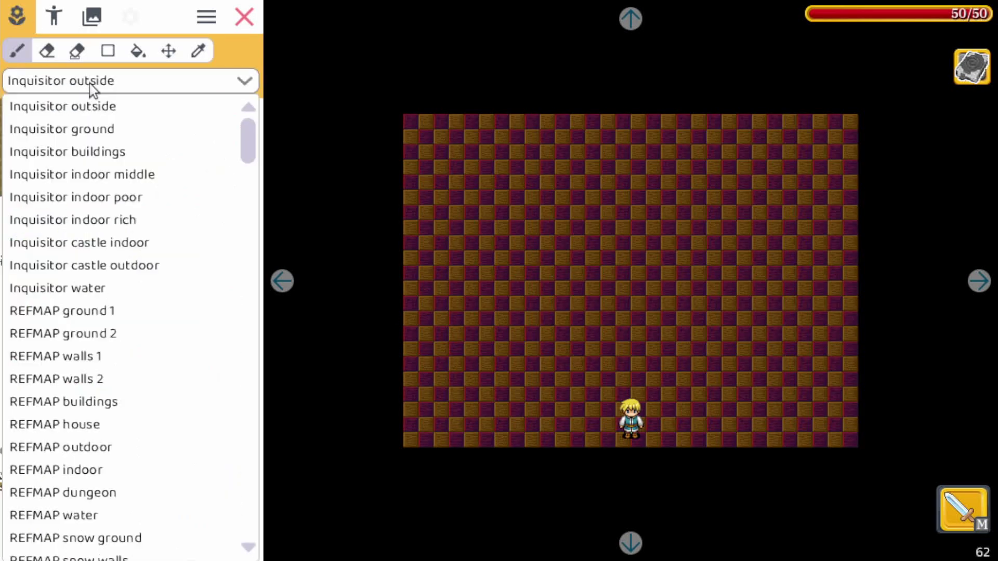
click(156, 177)
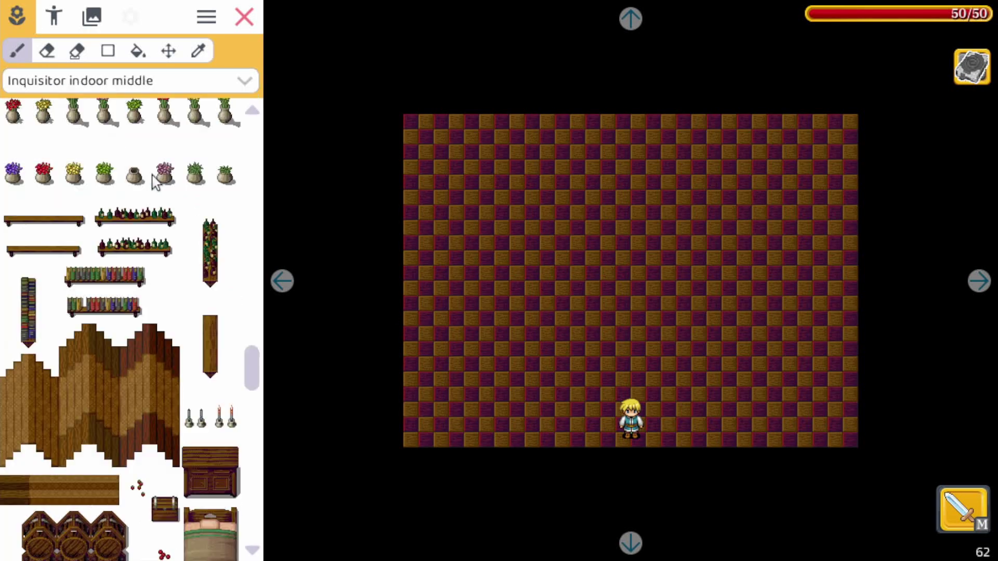
drag(249, 373, 262, 142)
click(108, 51)
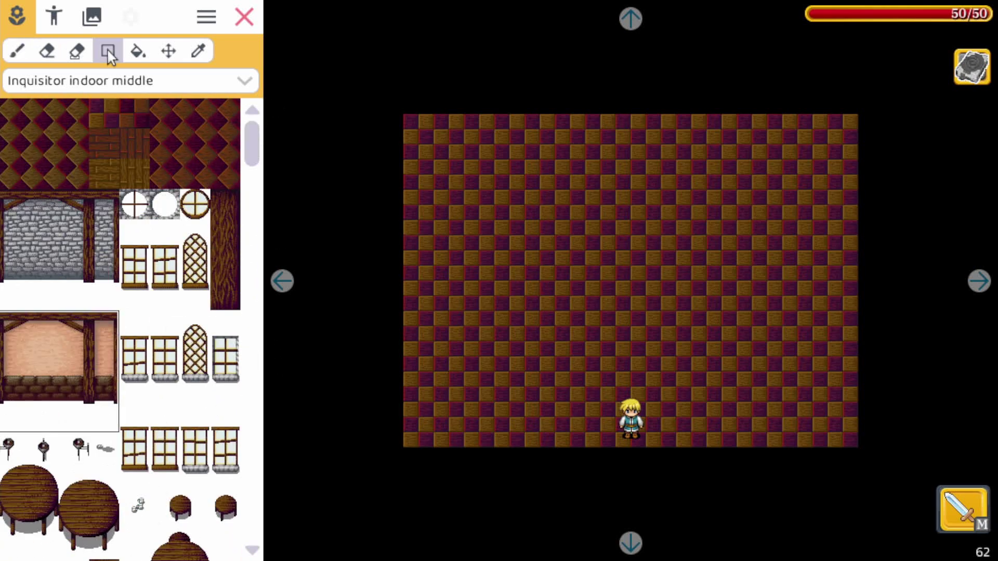
drag(25, 341, 80, 419)
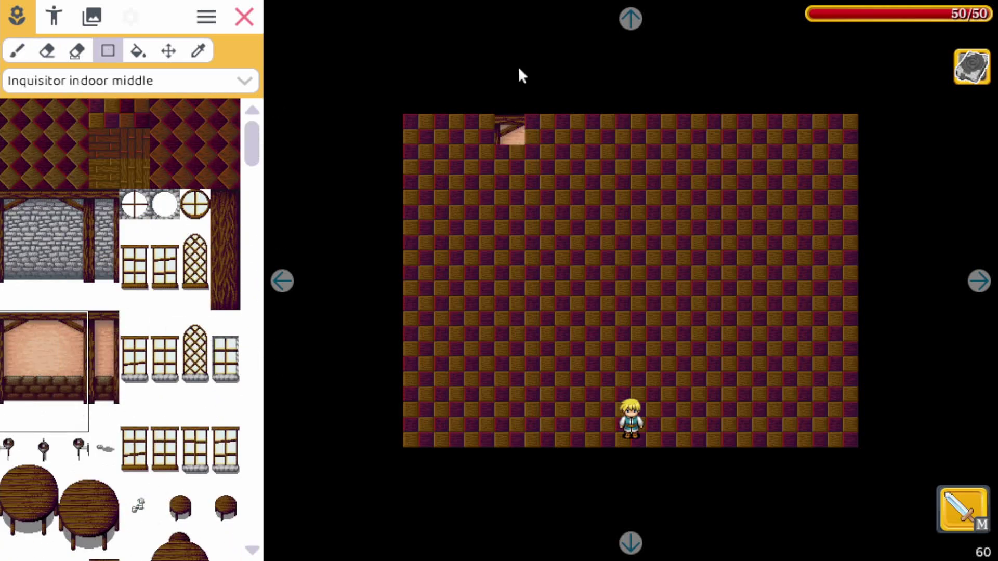
drag(419, 137, 840, 219)
Place a window on the back wall and a table with a bottle at the room's left edge
drag(130, 327, 142, 393)
click(16, 56)
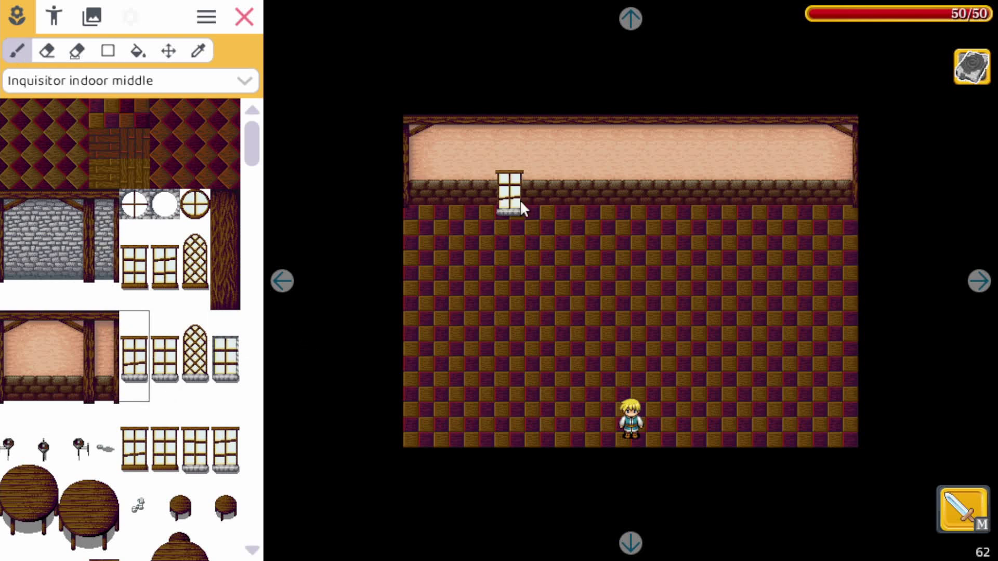
click(479, 180)
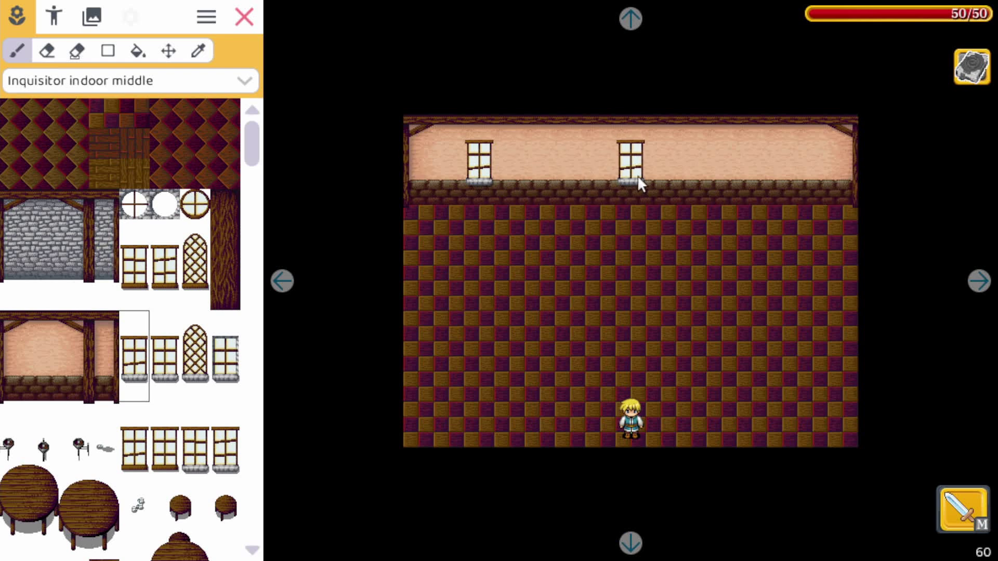
drag(248, 142, 271, 197)
drag(160, 358, 229, 415)
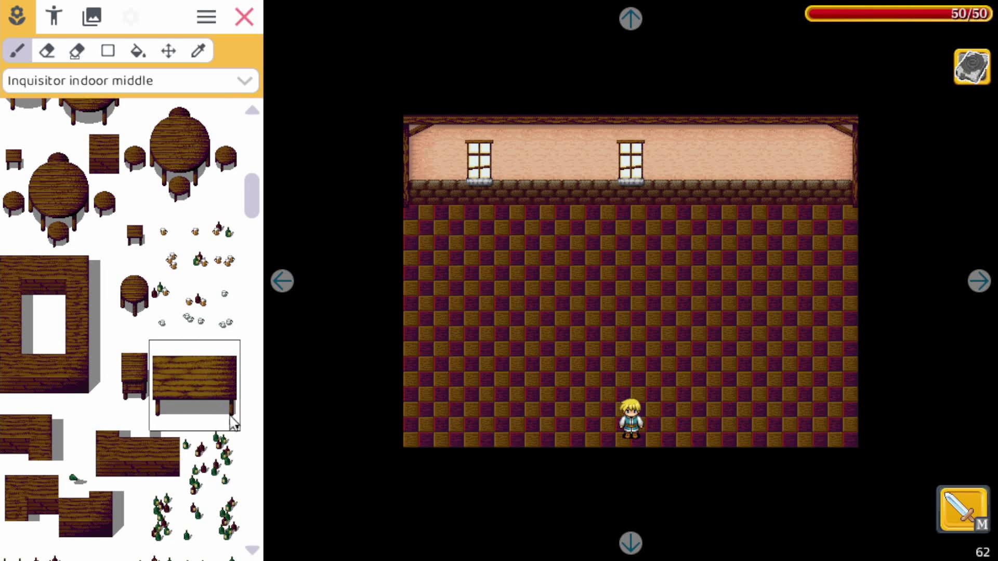
click(469, 335)
click(206, 447)
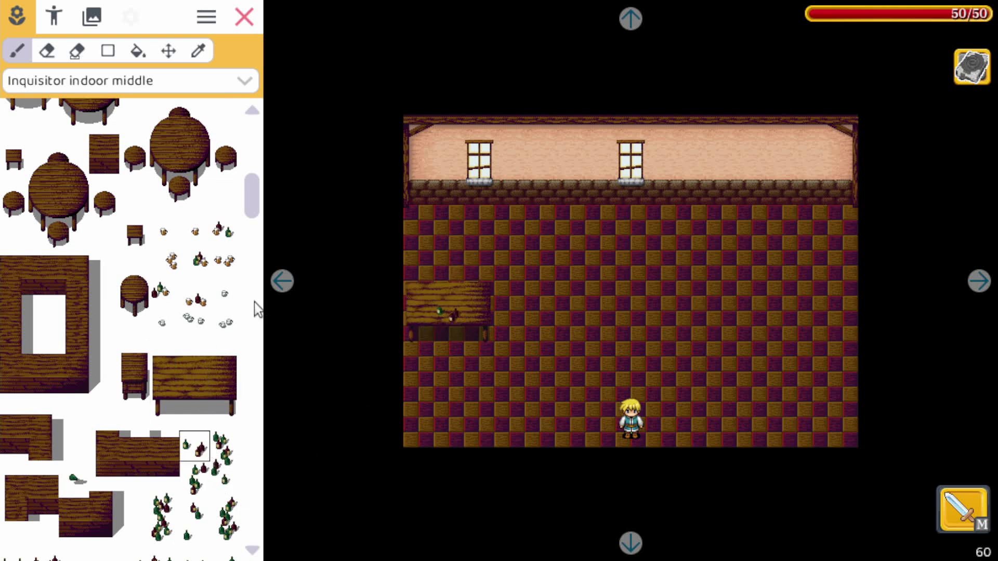
Add a stone fireplace against the right of the back wall, with a chimney above it
drag(252, 212, 254, 330)
drag(77, 261, 169, 335)
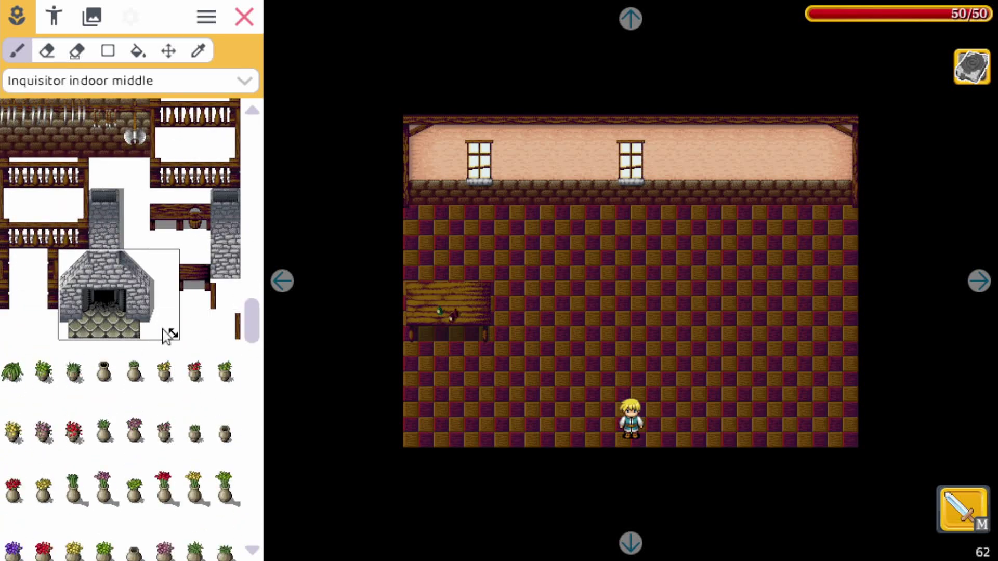
click(817, 214)
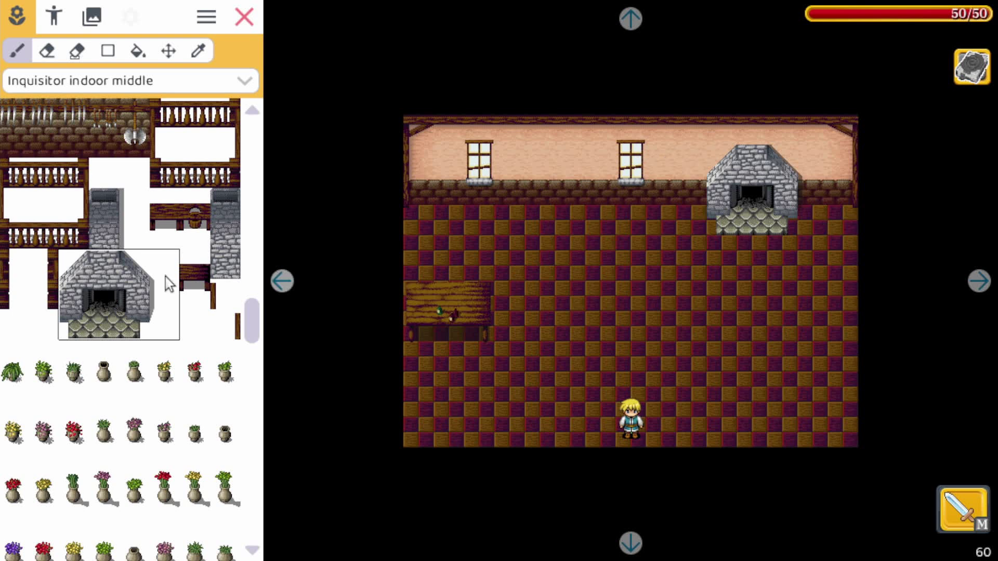
drag(103, 236, 133, 239)
click(765, 142)
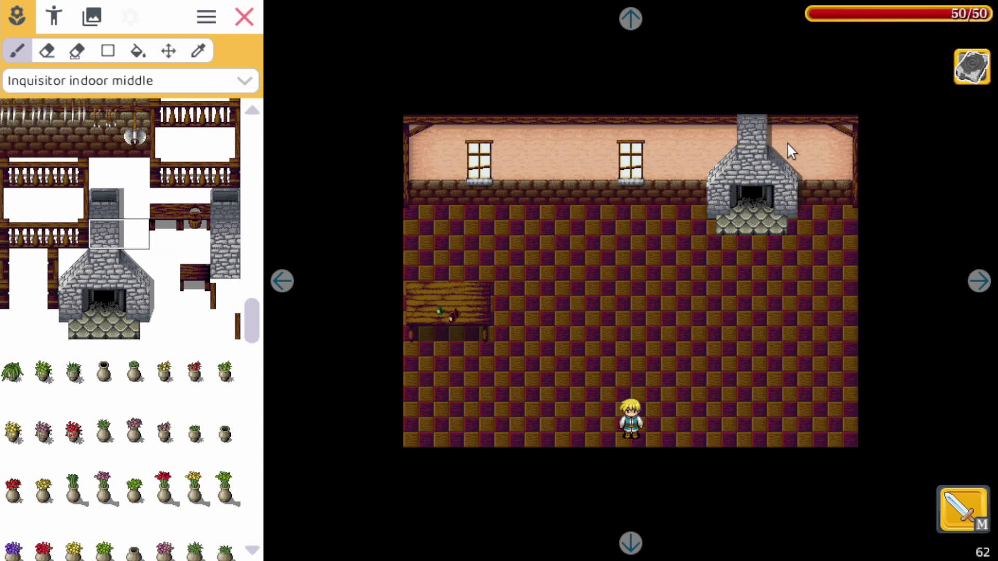
Switch to the REFMAP indoor tileset and place a kitchen counter against the back wall
click(165, 88)
drag(250, 139, 262, 284)
click(109, 320)
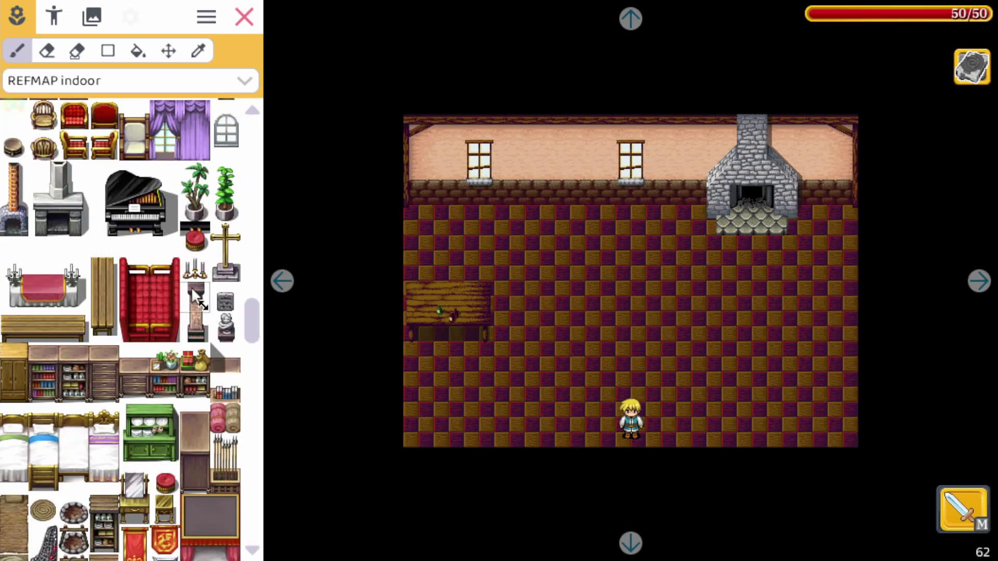
drag(254, 319, 267, 117)
mouse_move(173, 106)
mouse_down()
mouse_move(207, 149)
mouse_move(237, 153)
mouse_up()
click(653, 216)
Pick the red sofa and lay a row of cabinets and bookshelves on the right
drag(250, 152, 264, 279)
mouse_move(130, 325)
mouse_down()
mouse_move(144, 366)
mouse_move(177, 405)
mouse_move(144, 396)
mouse_up()
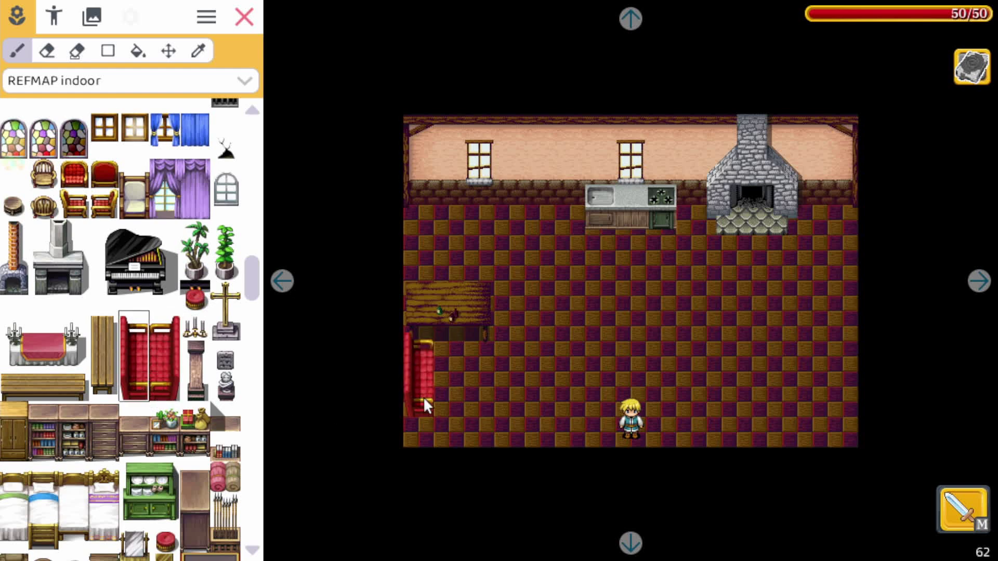
drag(24, 422, 98, 445)
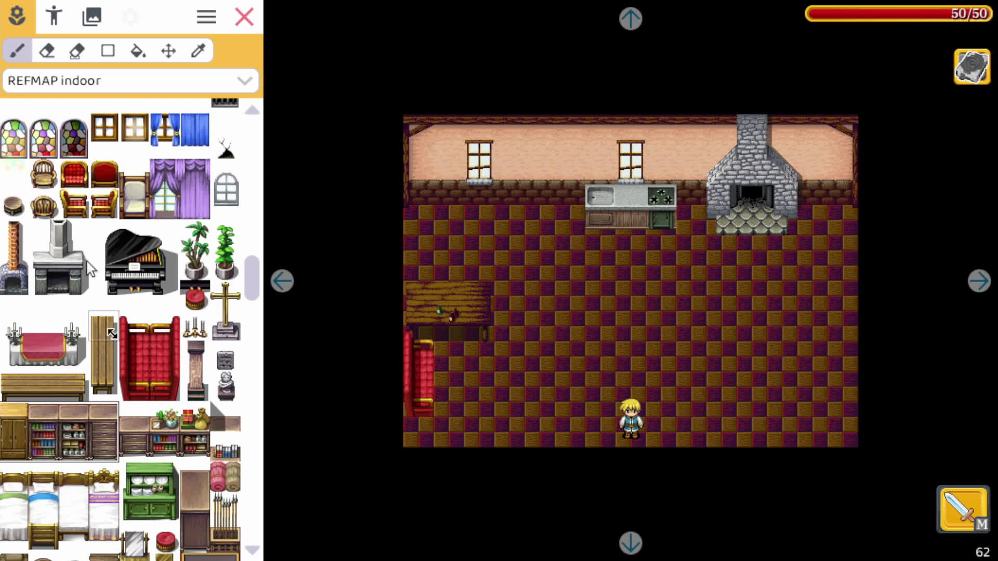
click(106, 52)
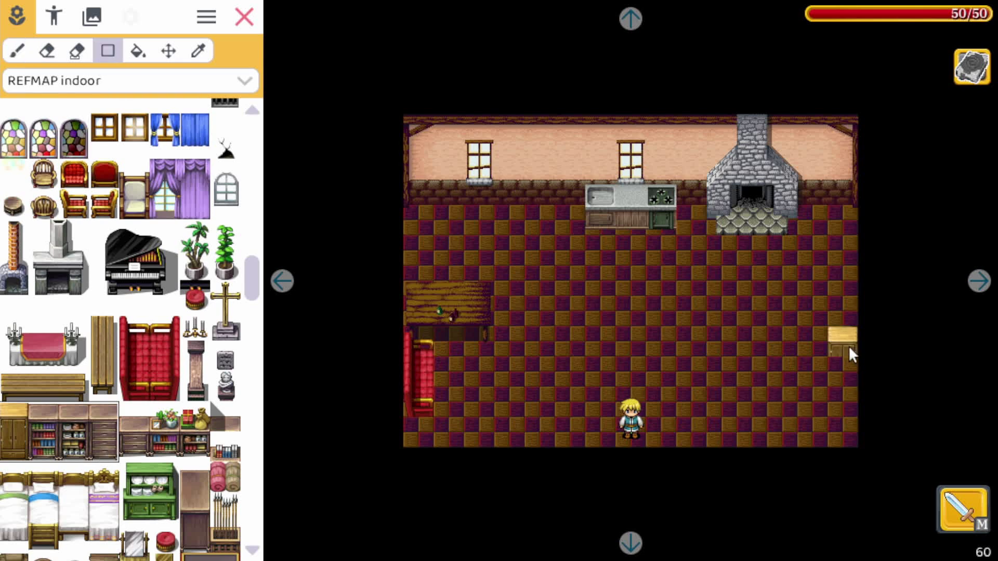
drag(847, 344, 778, 316)
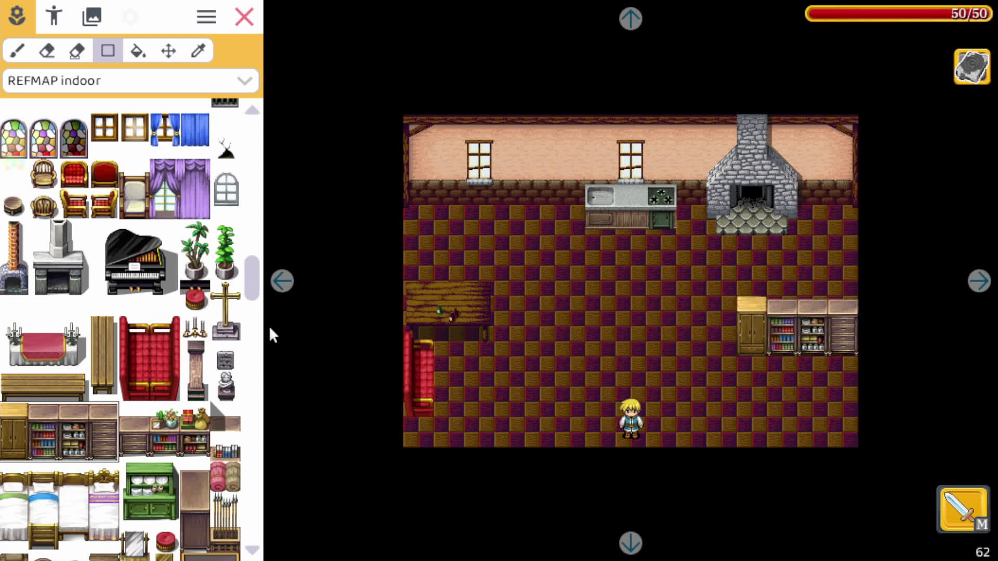
drag(251, 280, 266, 369)
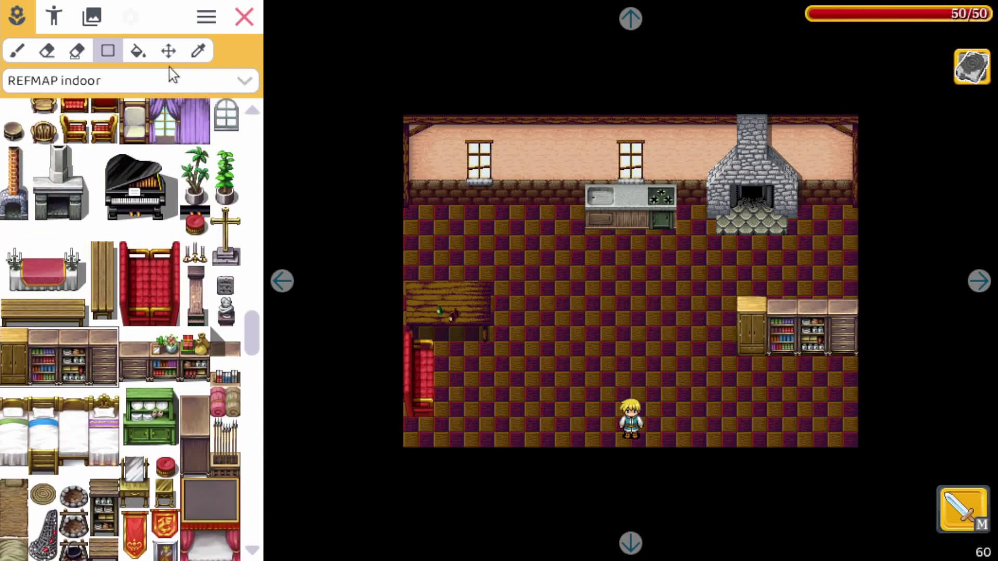
click(196, 82)
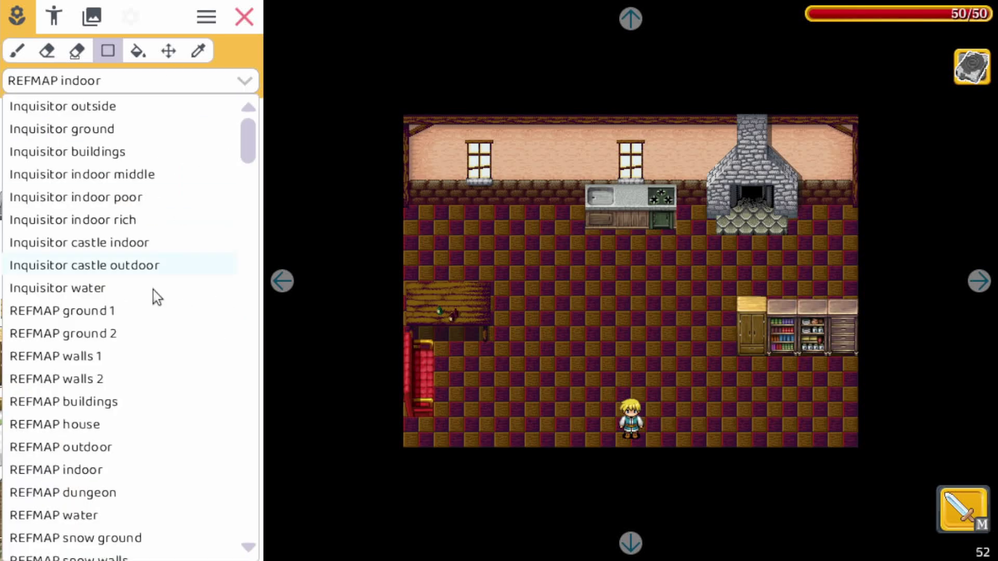
click(105, 449)
drag(251, 338, 267, 108)
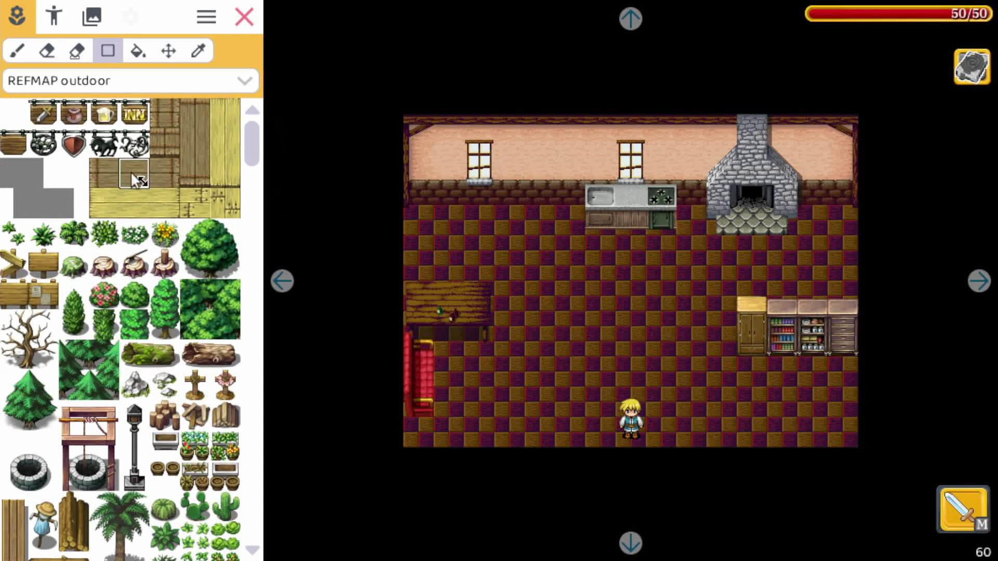
click(138, 51)
click(556, 289)
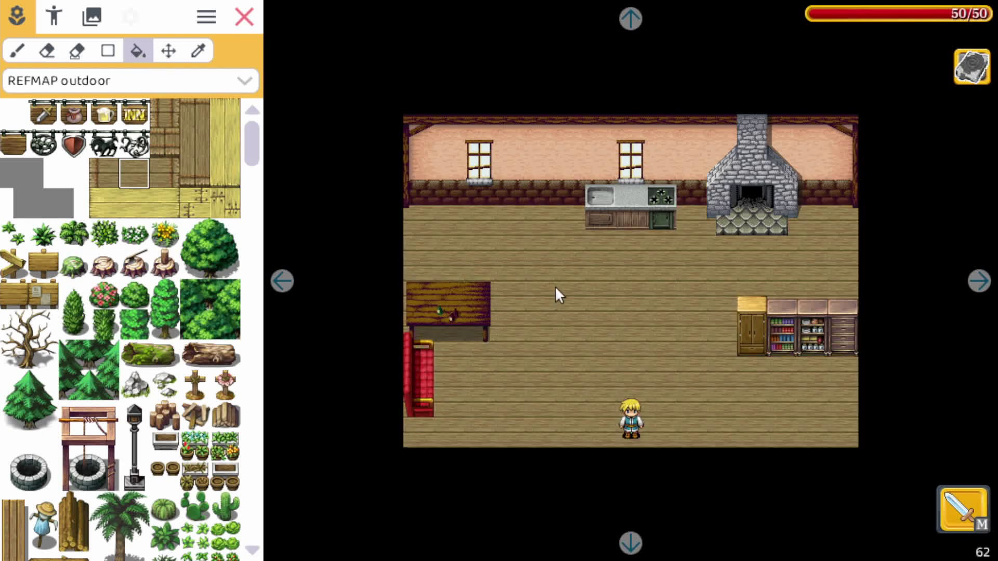
click(553, 176)
key(ctrl+z)
key(ctrl+z)
click(166, 51)
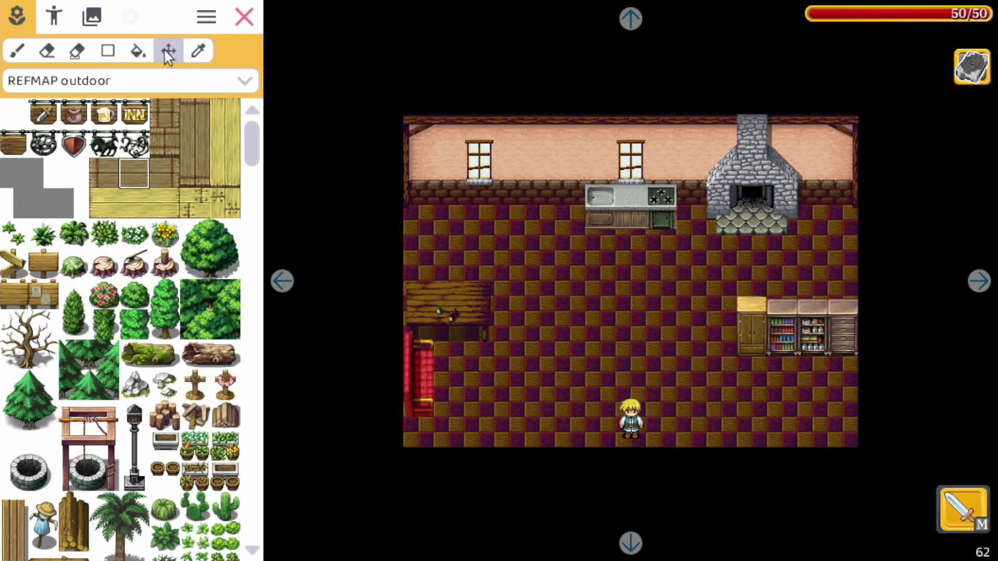
mouse_move(776, 333)
mouse_down()
mouse_move(644, 322)
mouse_move(803, 314)
mouse_move(774, 320)
mouse_move(776, 311)
mouse_move(778, 324)
mouse_up()
click(202, 57)
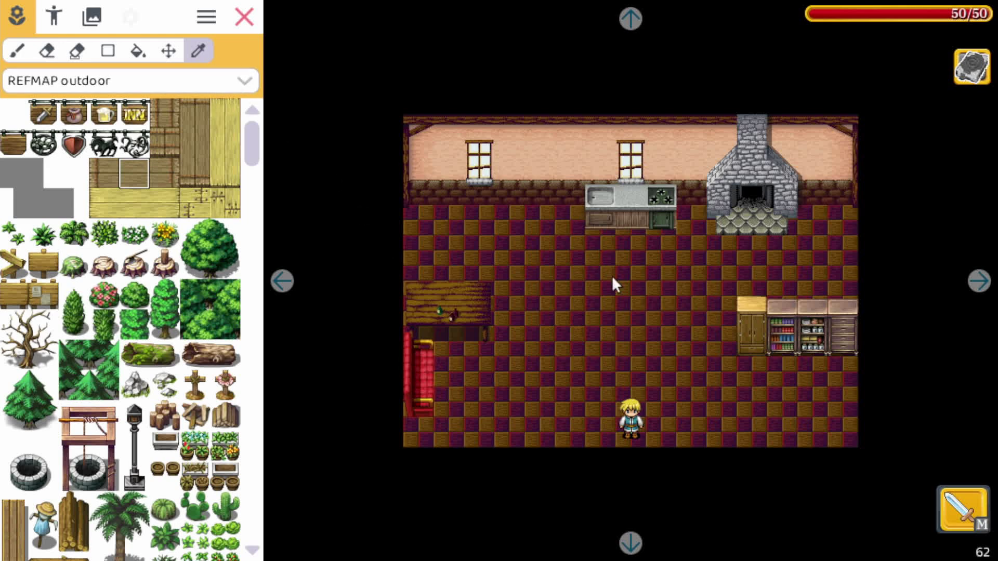
click(467, 295)
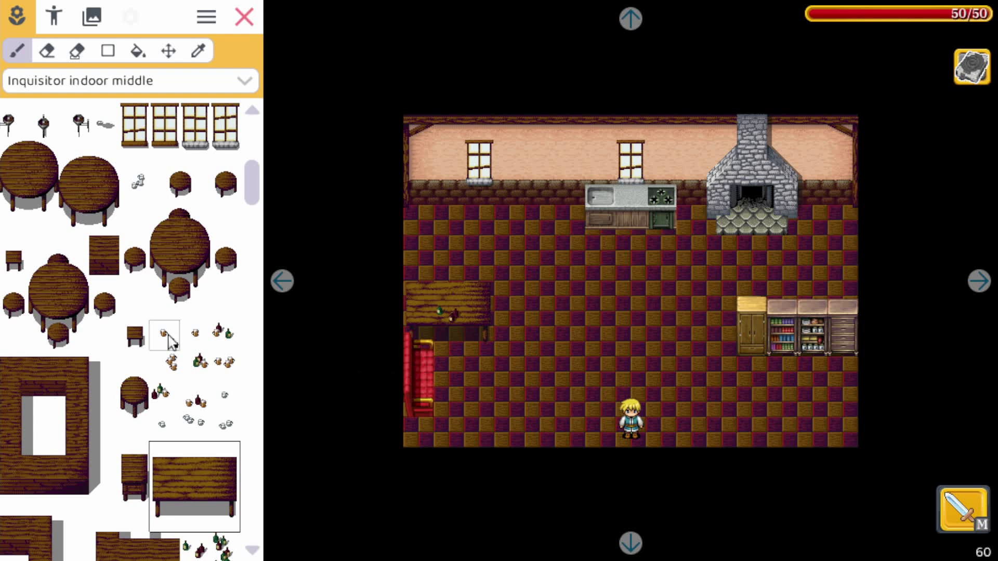
click(53, 20)
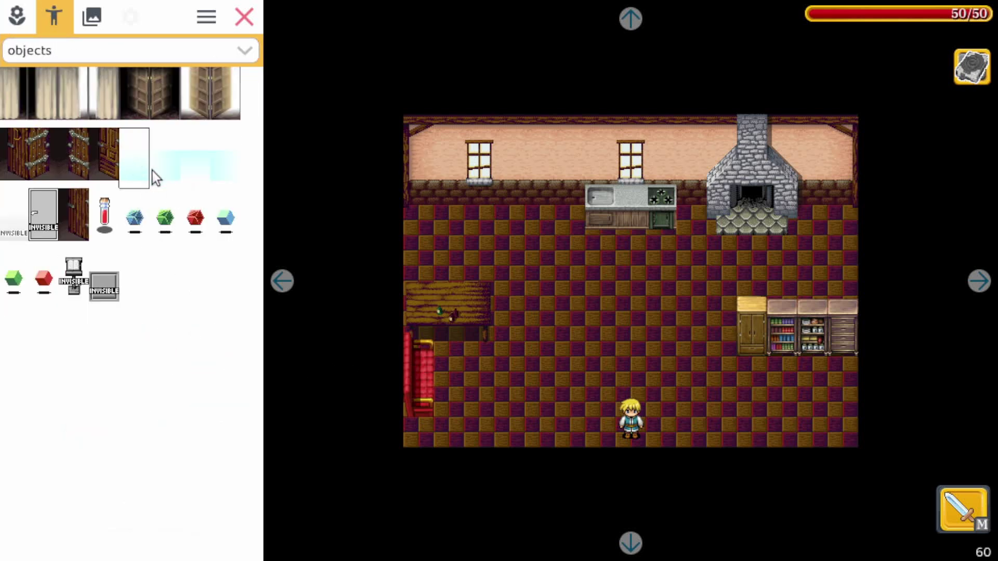
Place a door near the room's bottom leading to level first, door0111
click(733, 435)
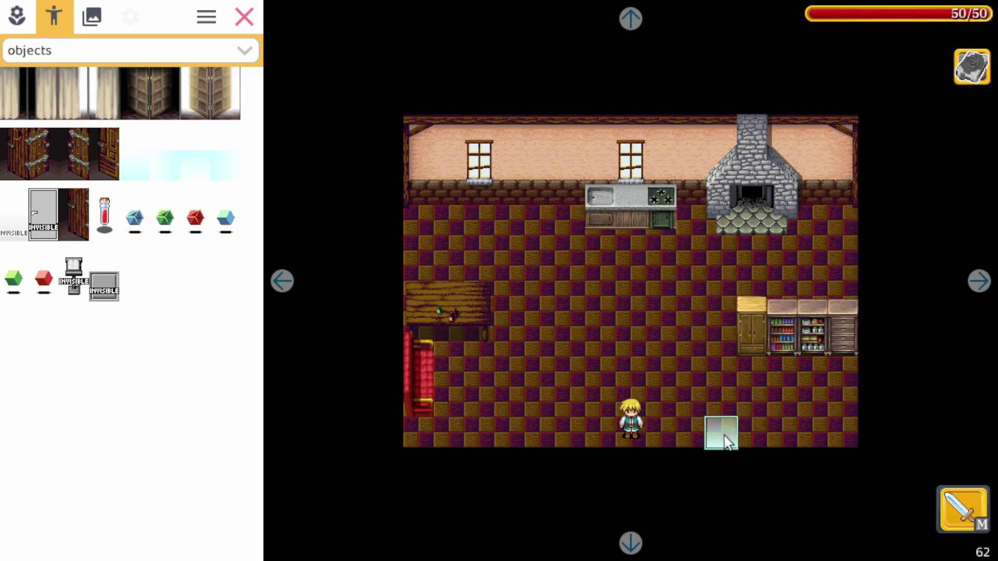
click(726, 440)
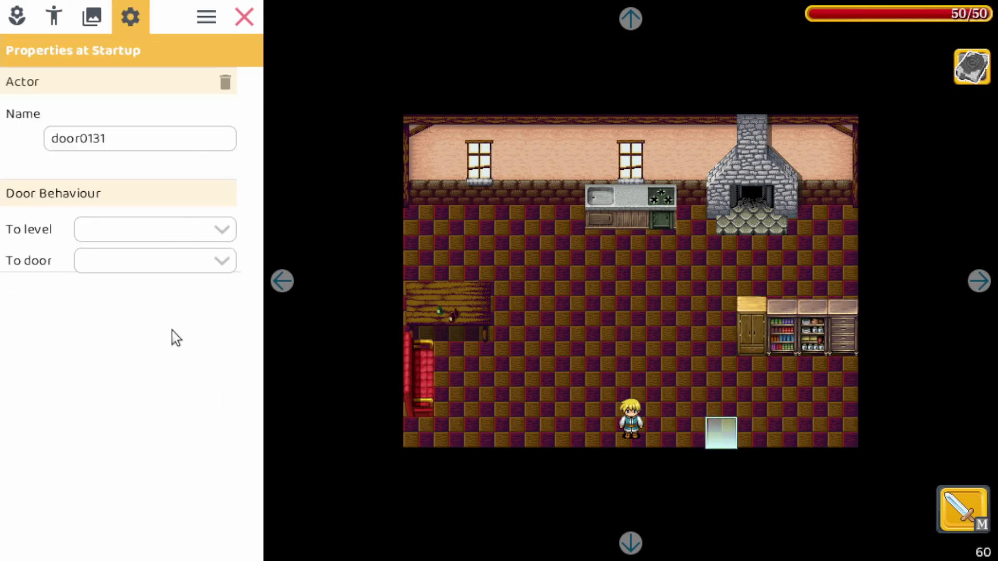
click(174, 239)
click(142, 280)
click(139, 262)
click(131, 315)
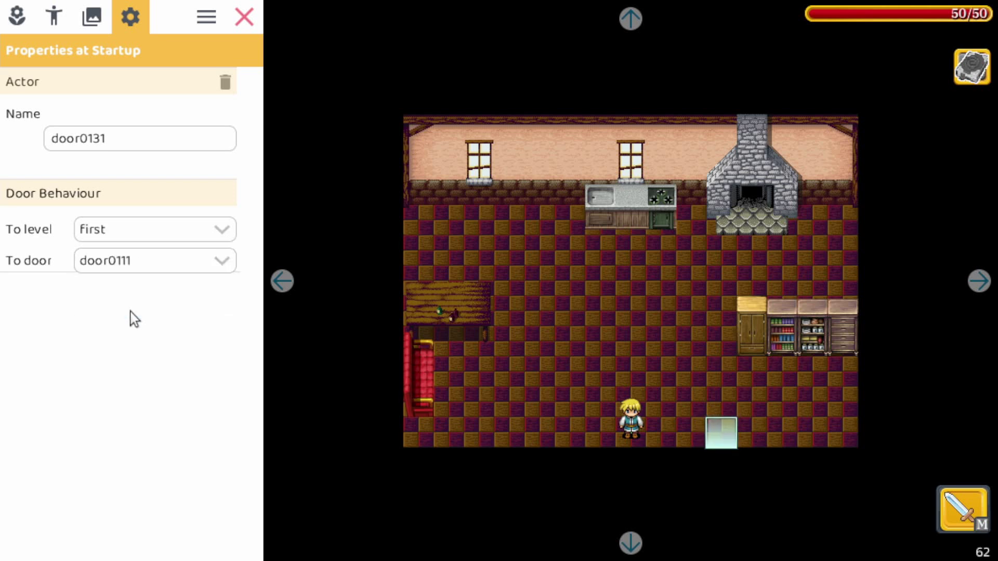
In the first level's village, point door0111 to level house, door0131
click(91, 16)
click(98, 128)
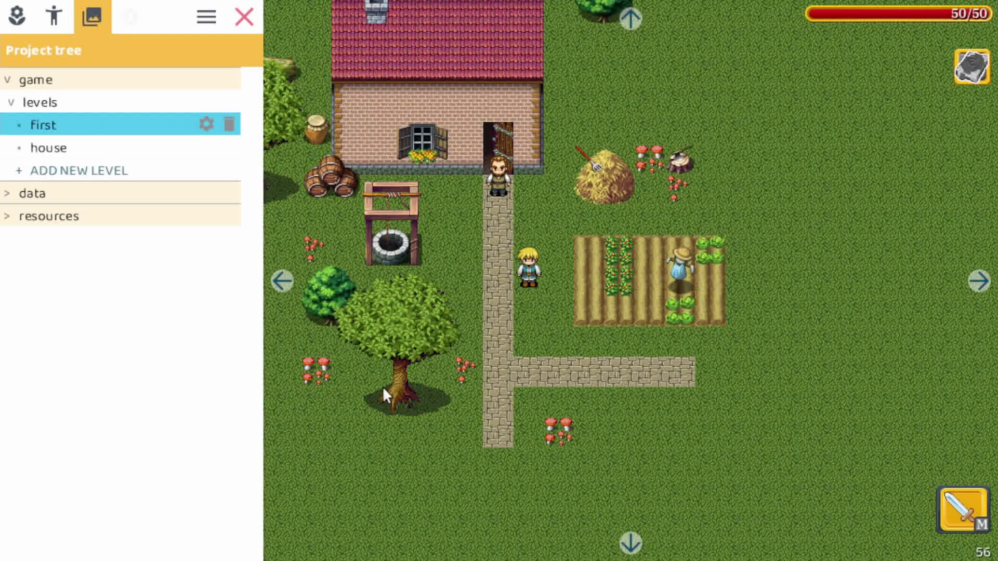
click(498, 137)
click(175, 230)
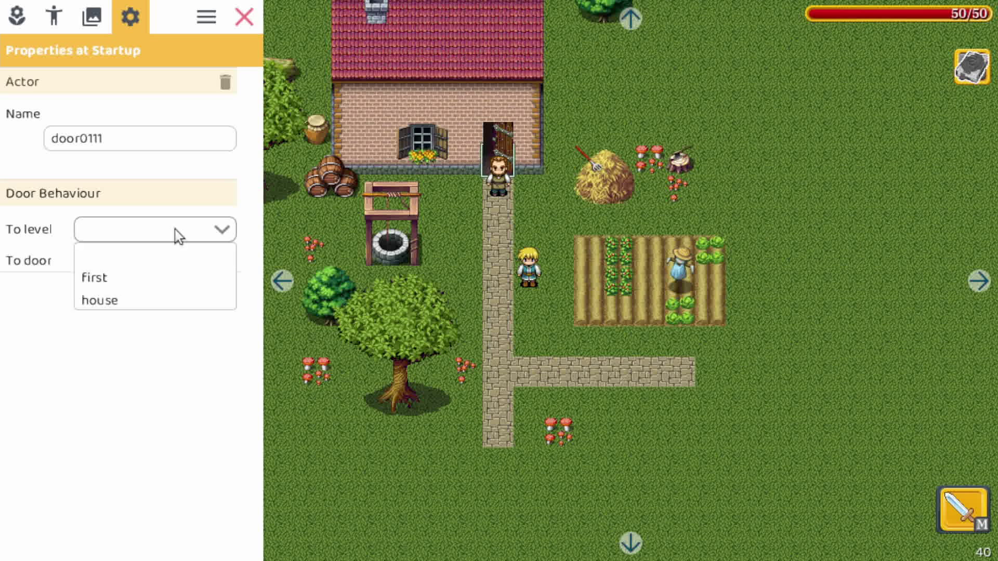
click(140, 301)
click(145, 260)
click(131, 309)
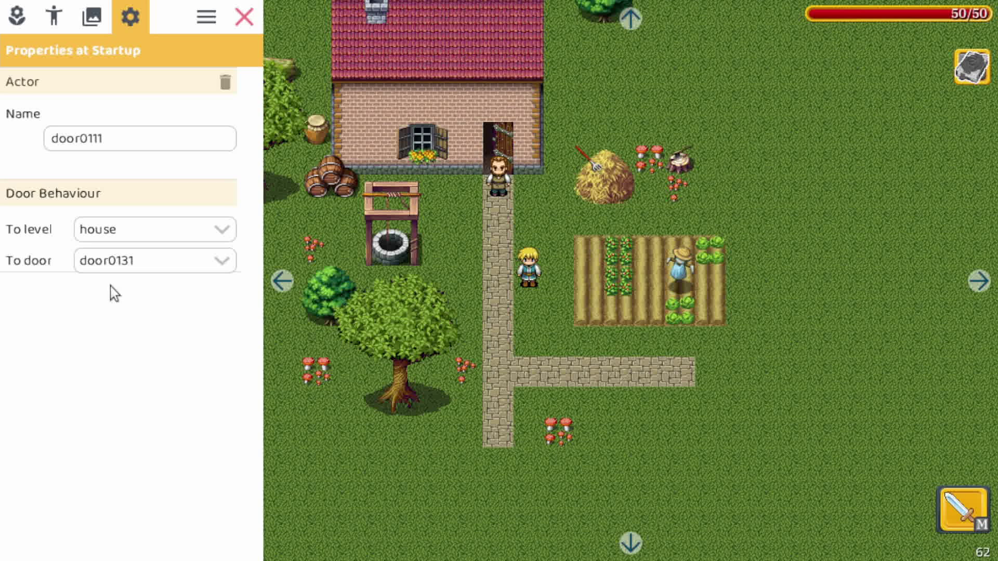
Delete npc0511's existing "Hello." and "Hi." talk lines
click(496, 182)
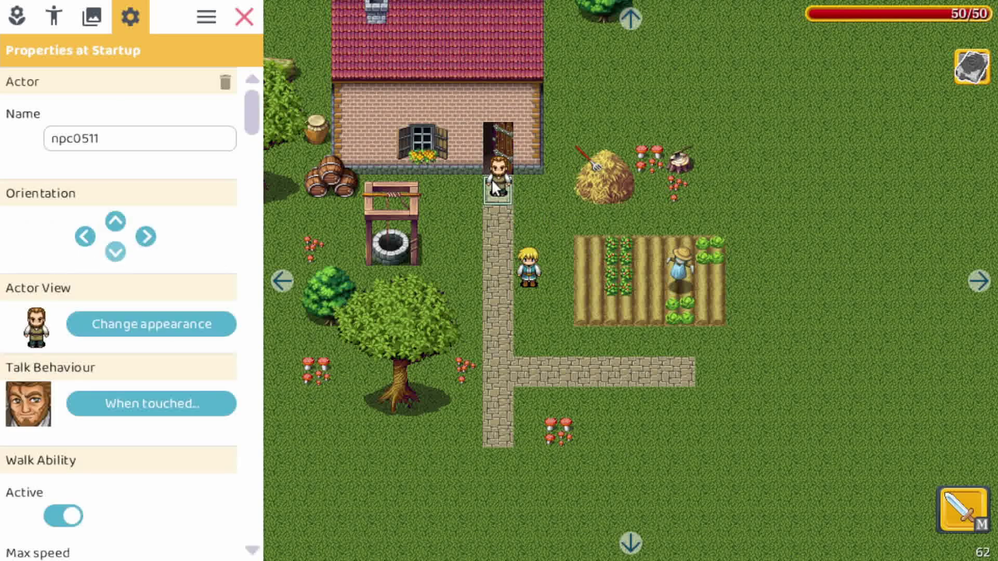
click(160, 407)
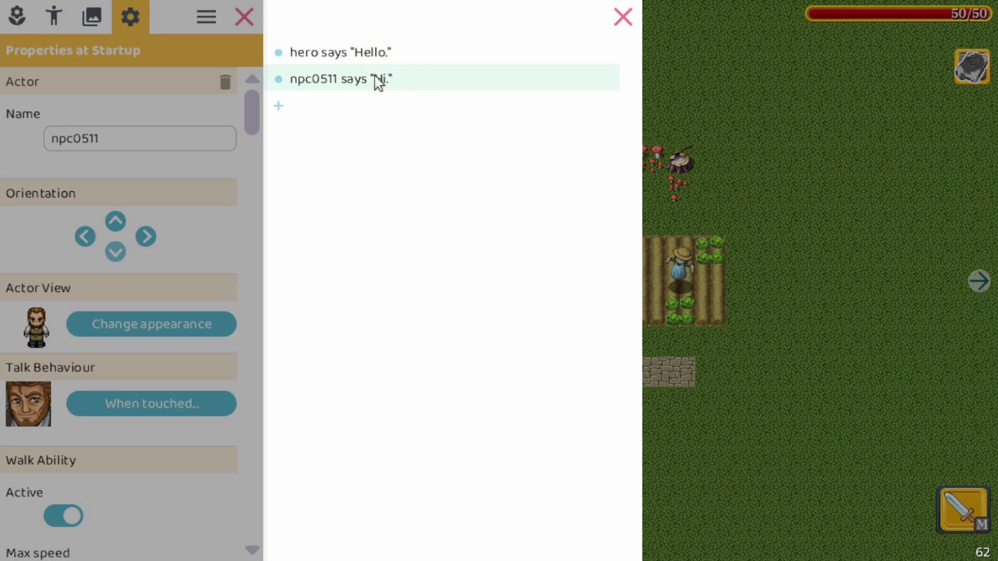
click(279, 54)
click(329, 210)
click(279, 53)
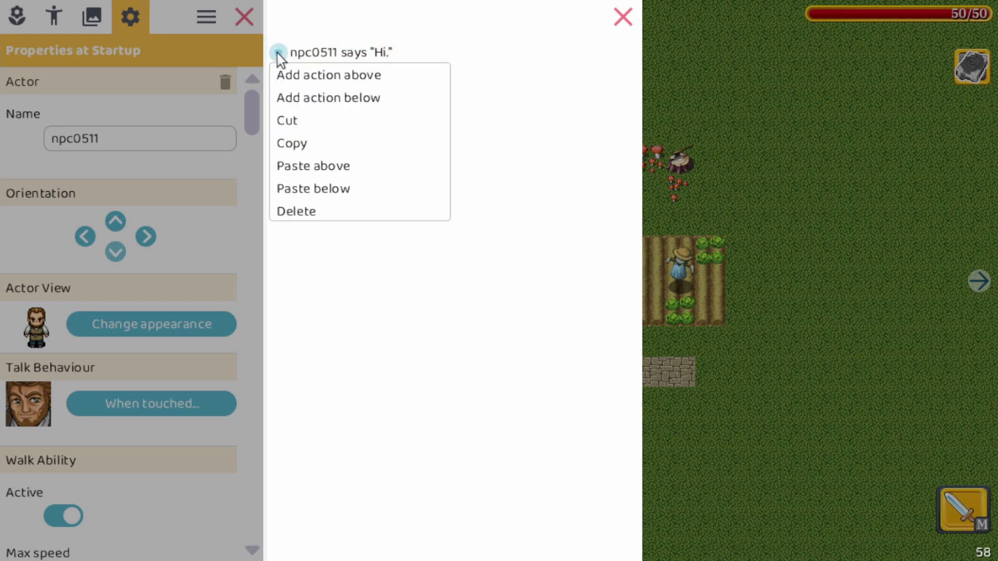
click(319, 213)
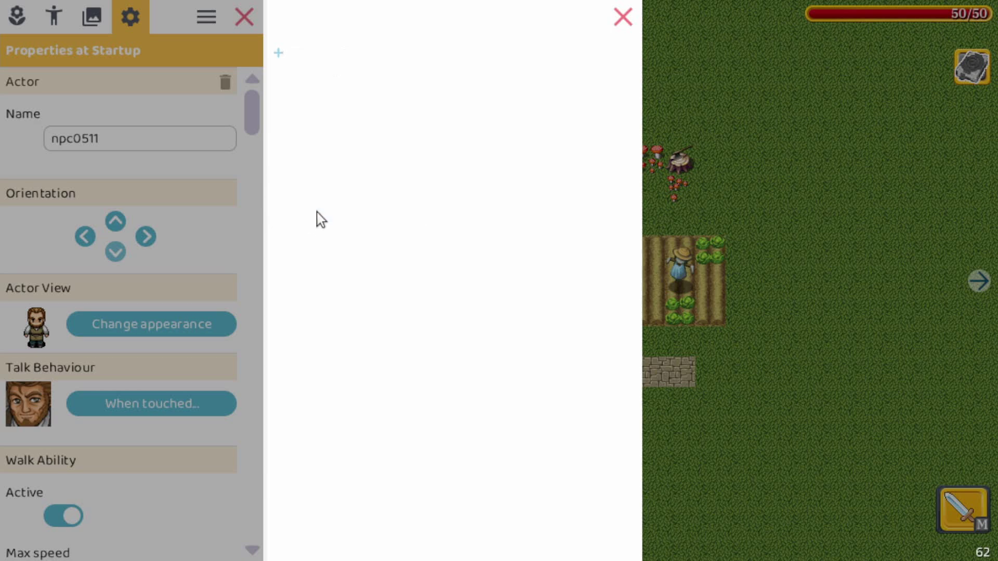
Add an npc0511 says action: "Please help me, there are monsters in my house!"
click(279, 53)
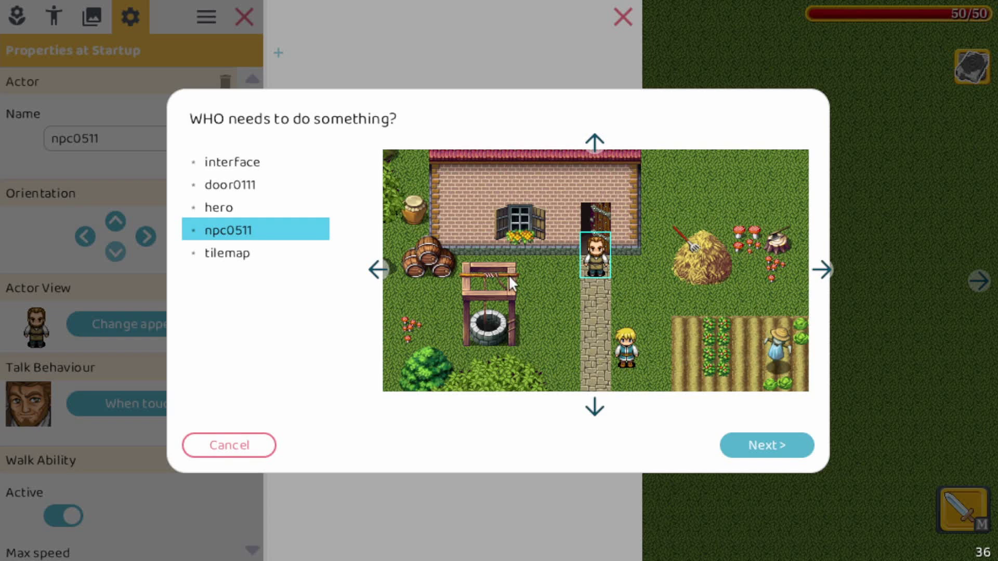
double_click(597, 263)
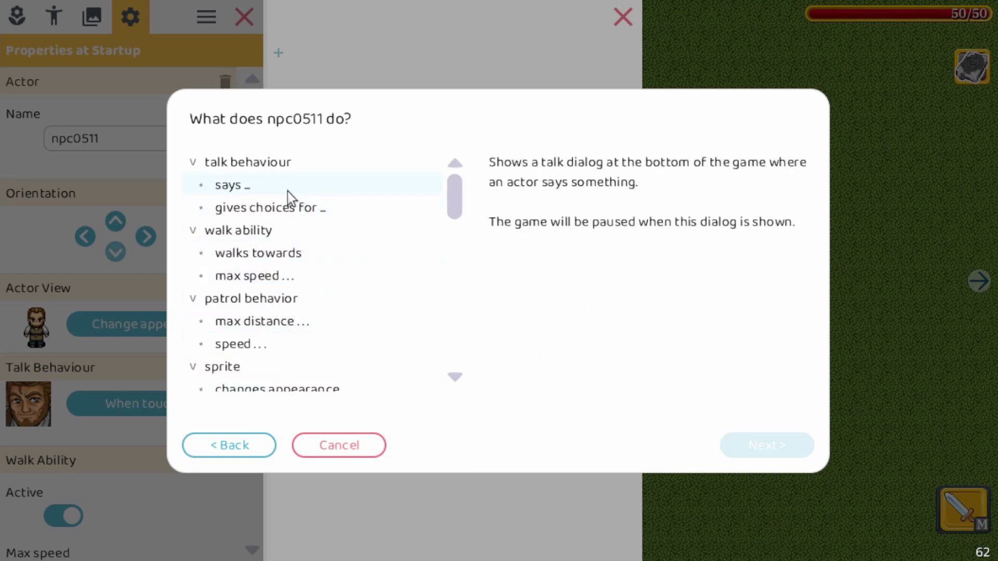
double_click(249, 186)
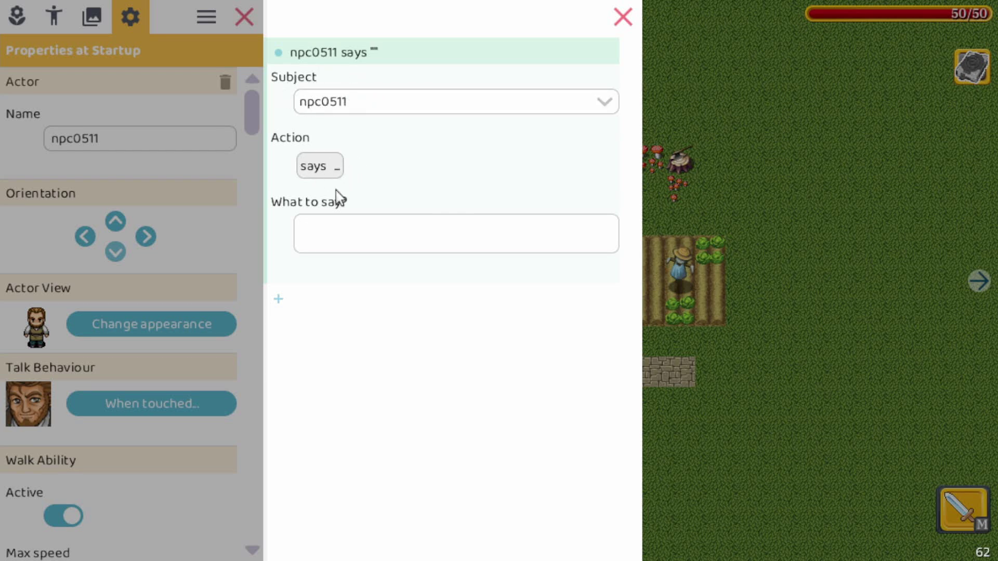
click(390, 227)
text(Please )
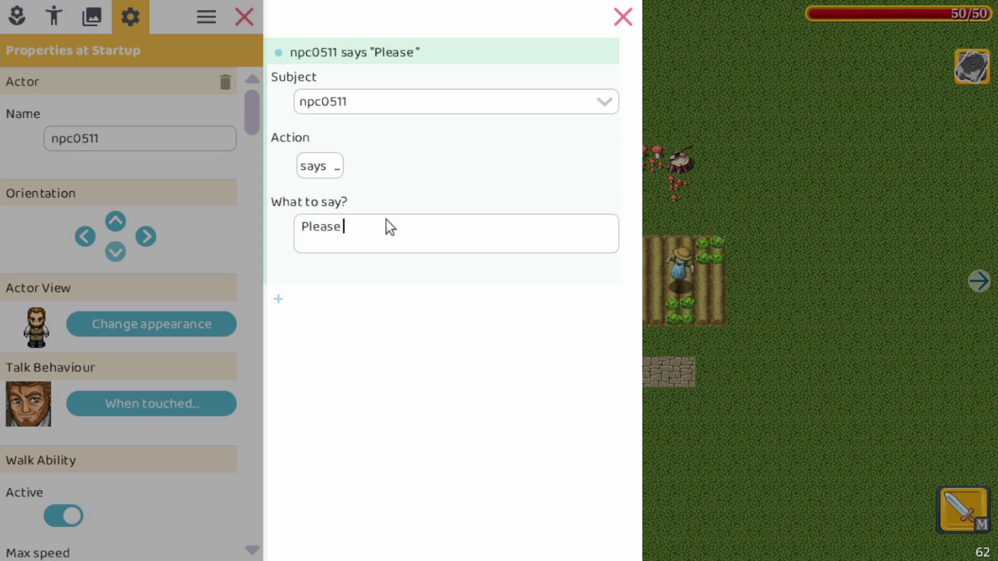
text(help me, there )
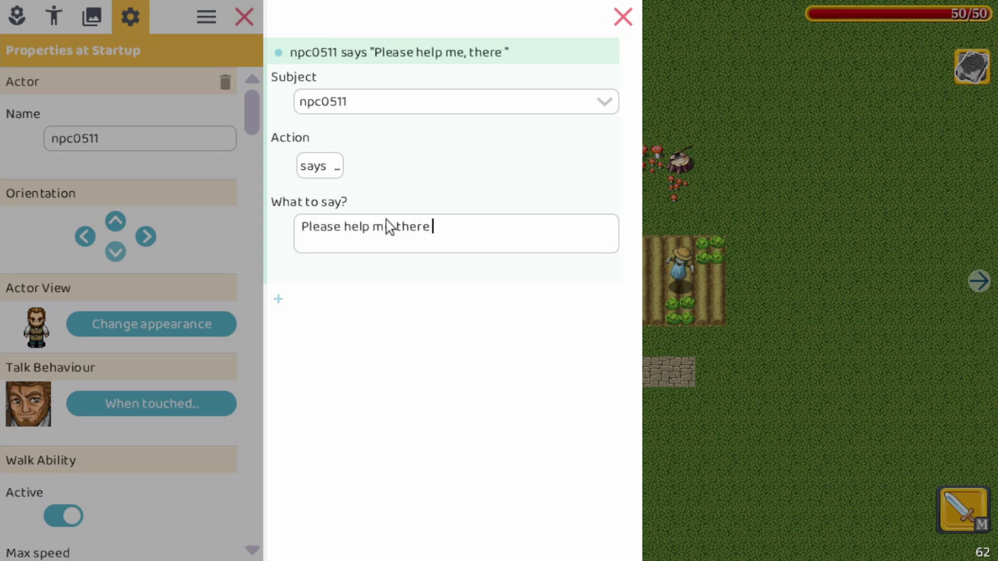
text(are monsters in )
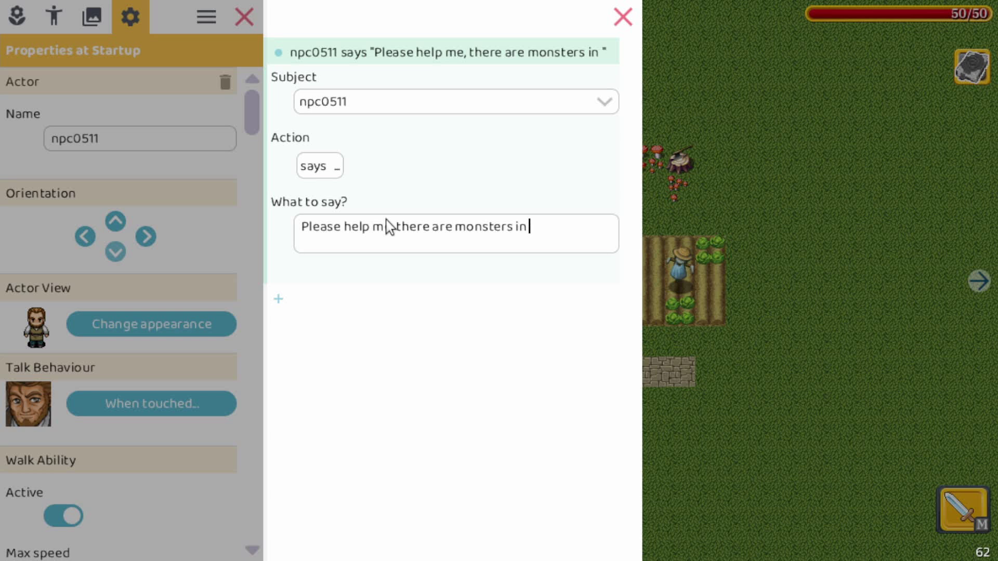
text(my house!)
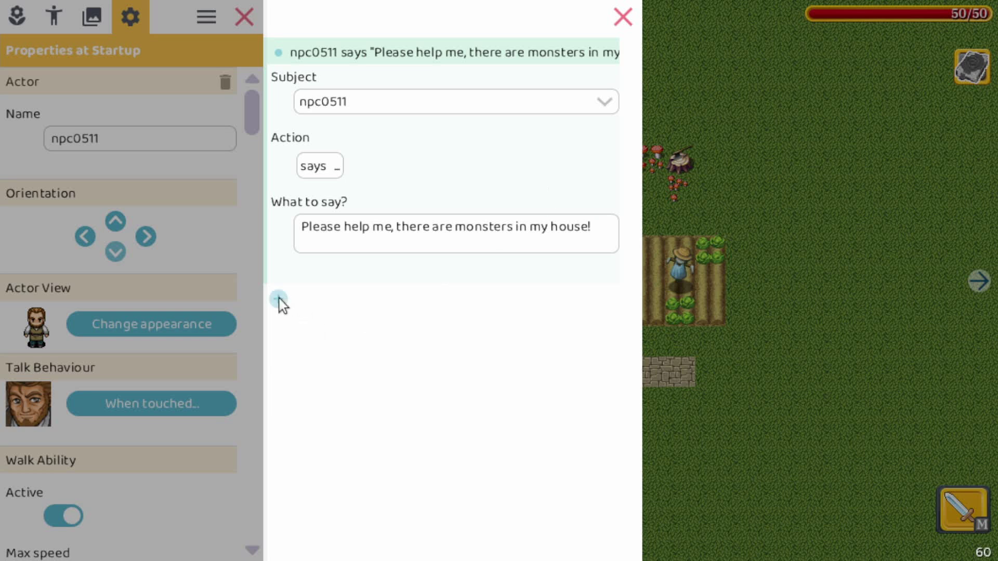
click(622, 19)
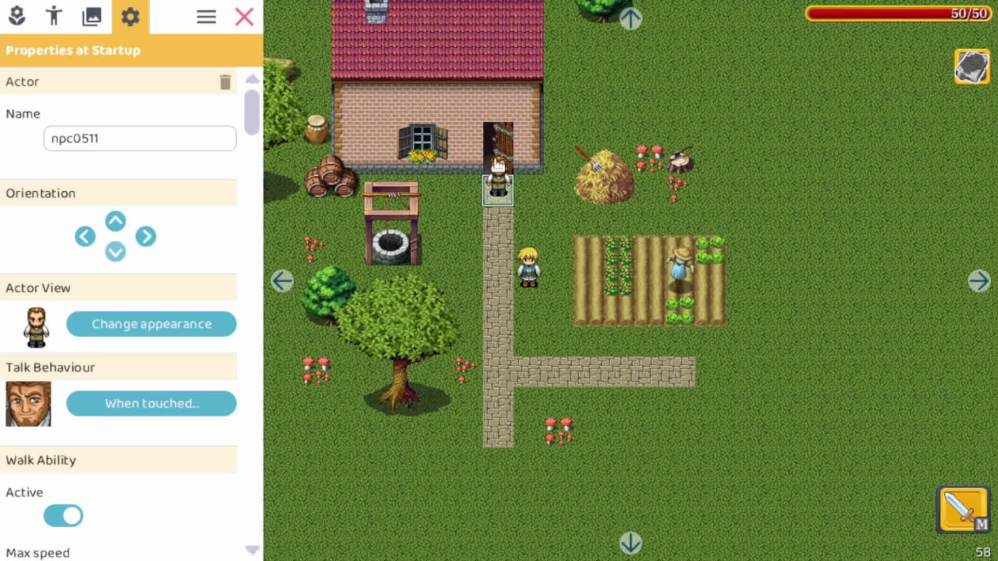
Add an npc0511 walks towards action targeting the tile beside the haystack
click(178, 400)
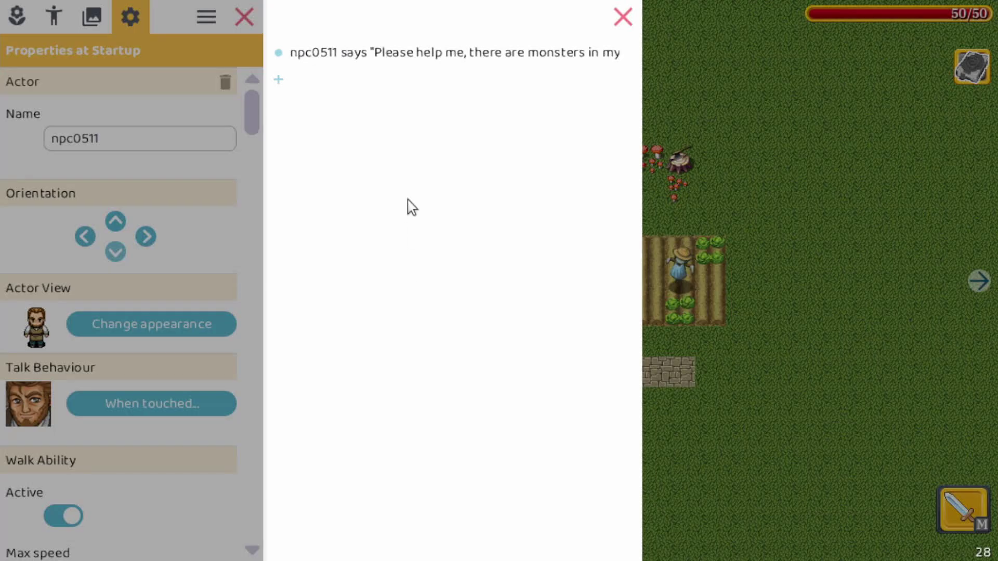
click(277, 78)
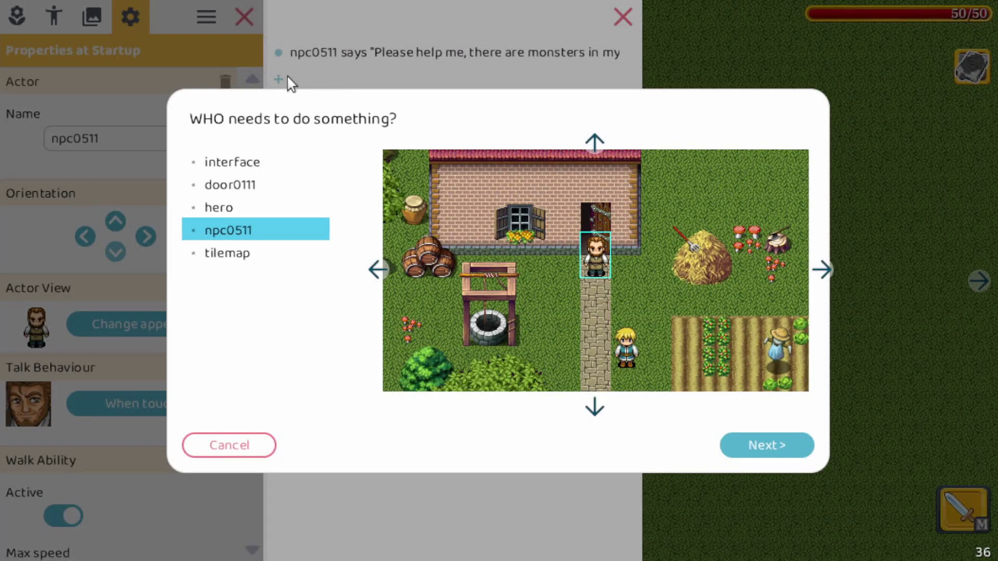
click(597, 264)
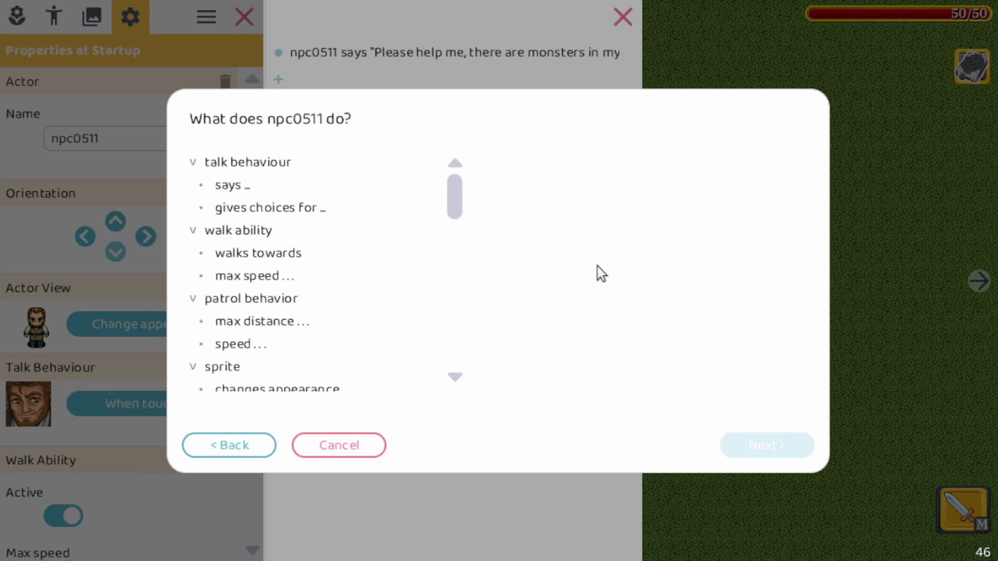
click(260, 254)
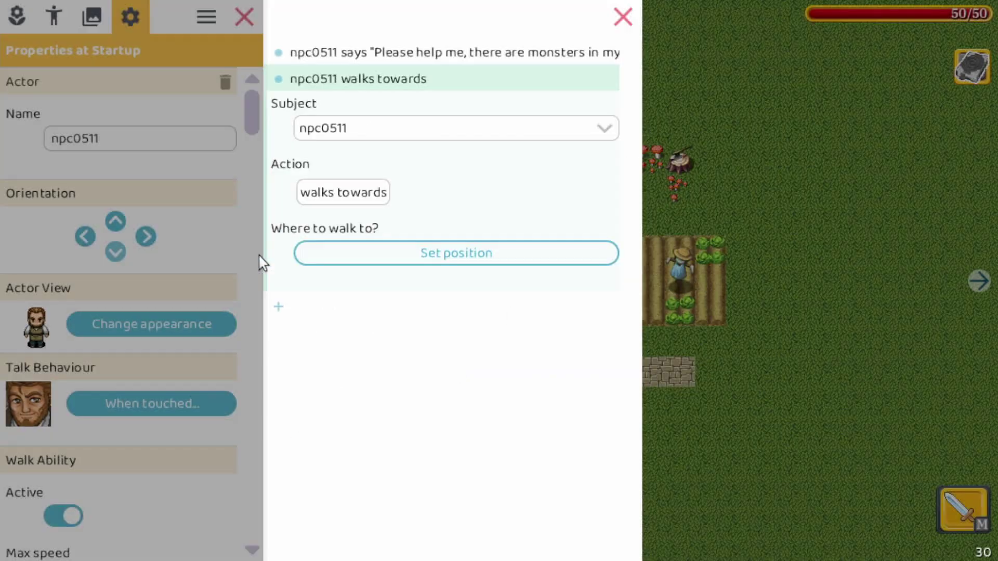
click(457, 256)
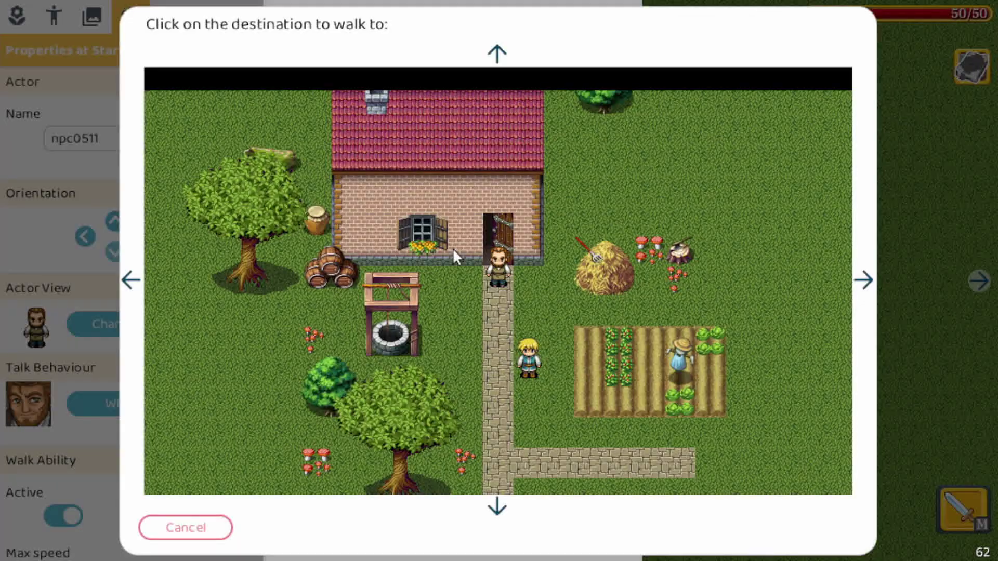
click(562, 281)
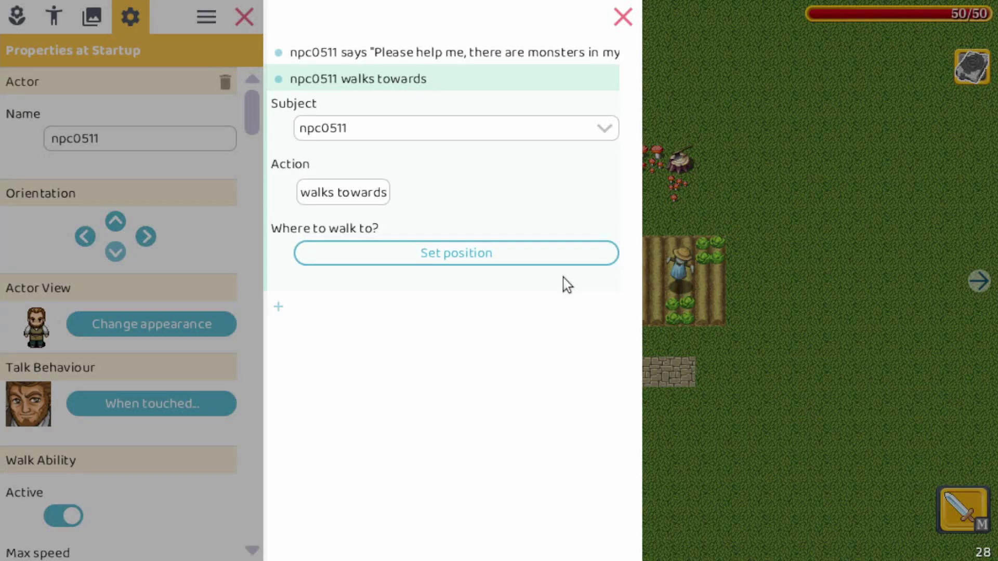
click(535, 81)
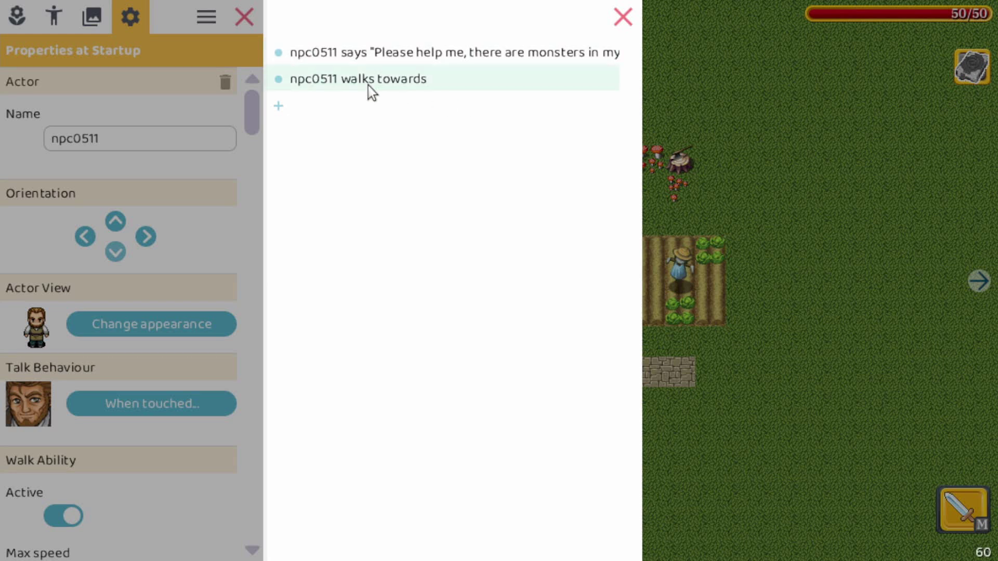
click(626, 22)
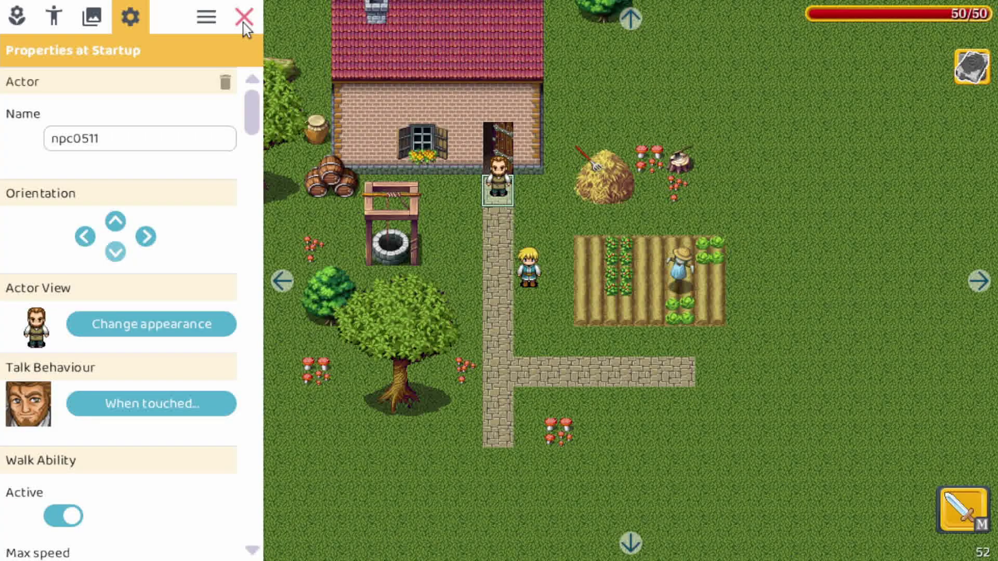
Play the level and walk the hero around beside the path
click(244, 18)
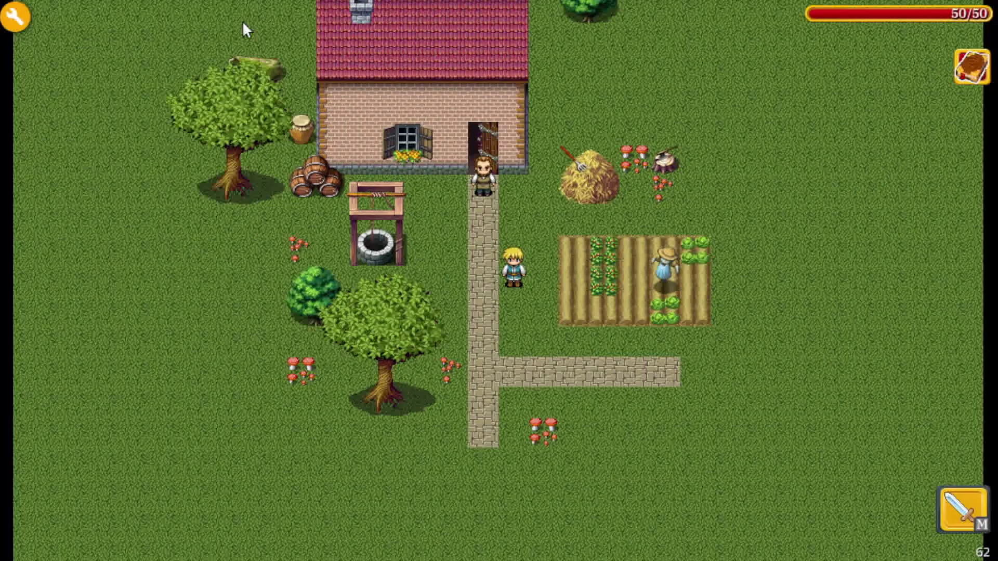
key(Down)
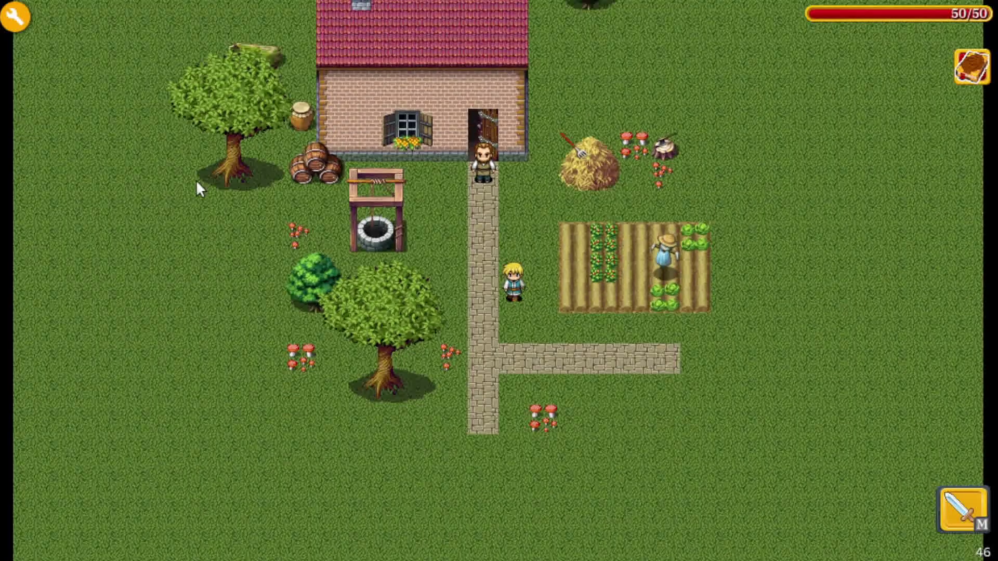
key(Left)
key(Up)
key(Right)
key(Right)
key(Down)
key(Left)
key(Up)
key(Left)
key(Down)
key(Right)
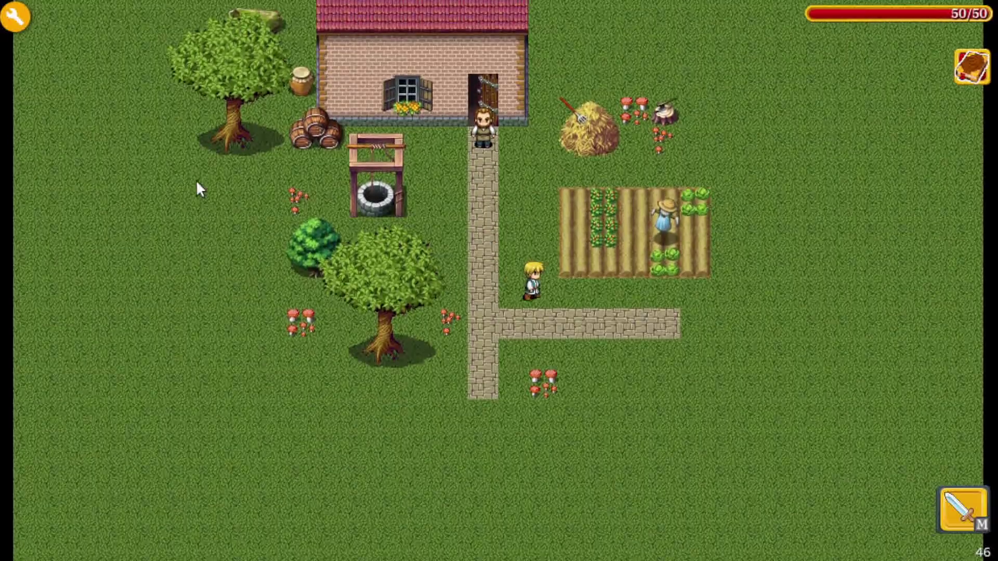
key(Left)
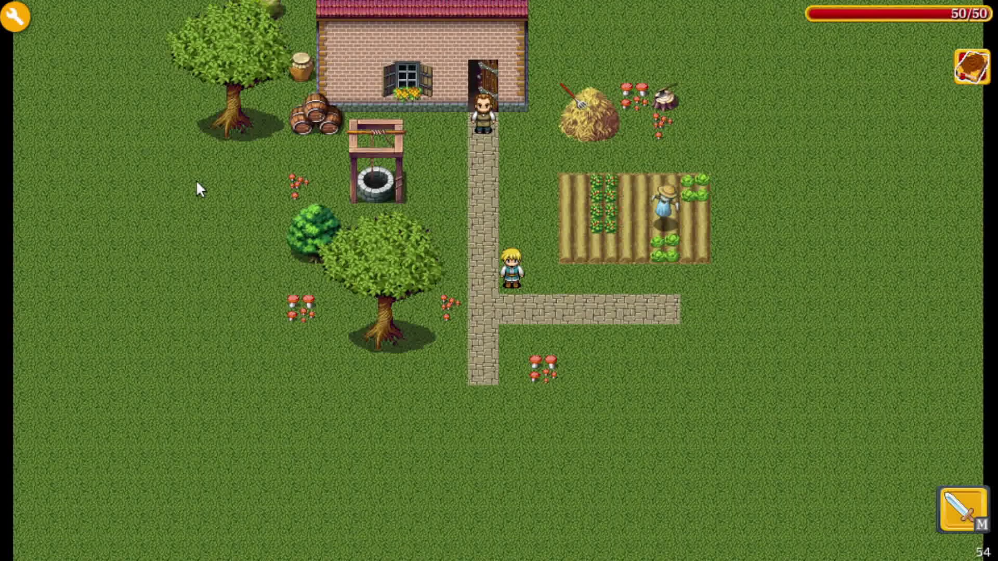
Check npc0511's properties, then replay, dismiss his plea and enter the house
click(15, 18)
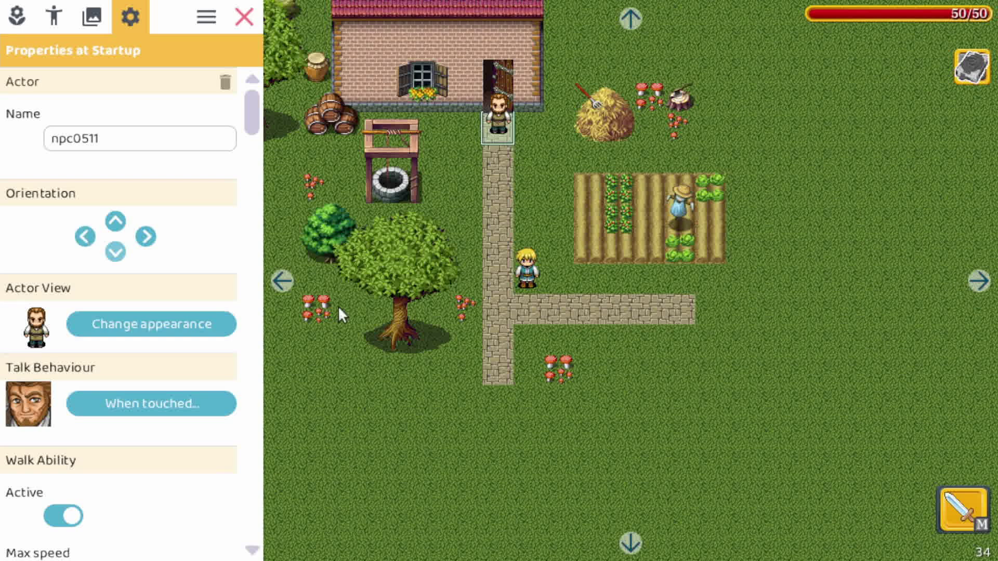
click(244, 18)
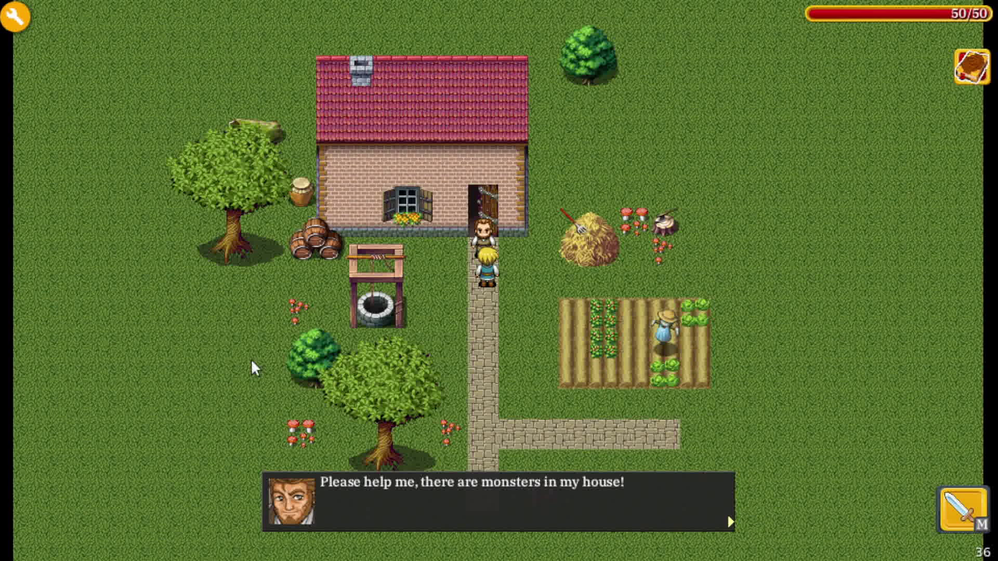
key(Return)
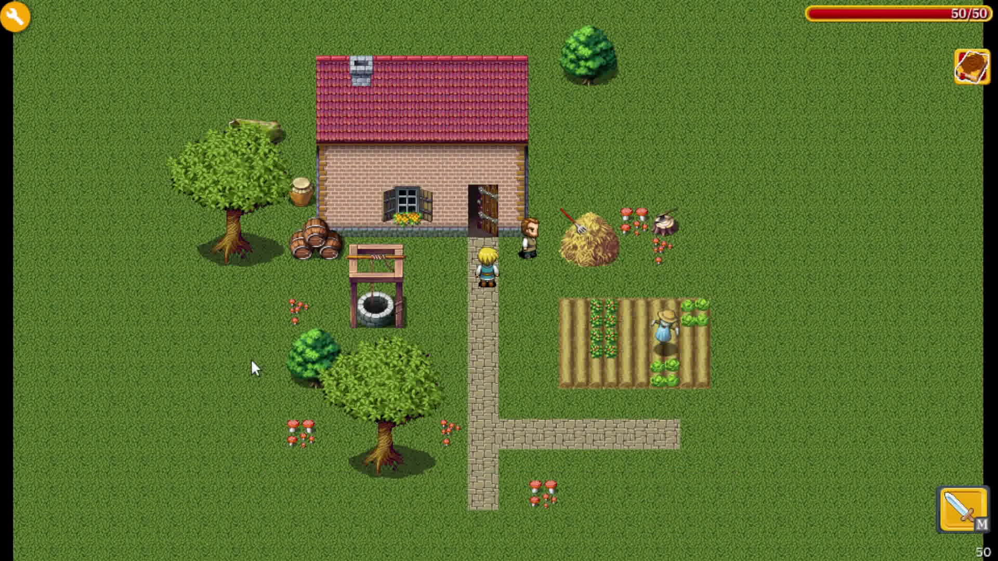
key(Up)
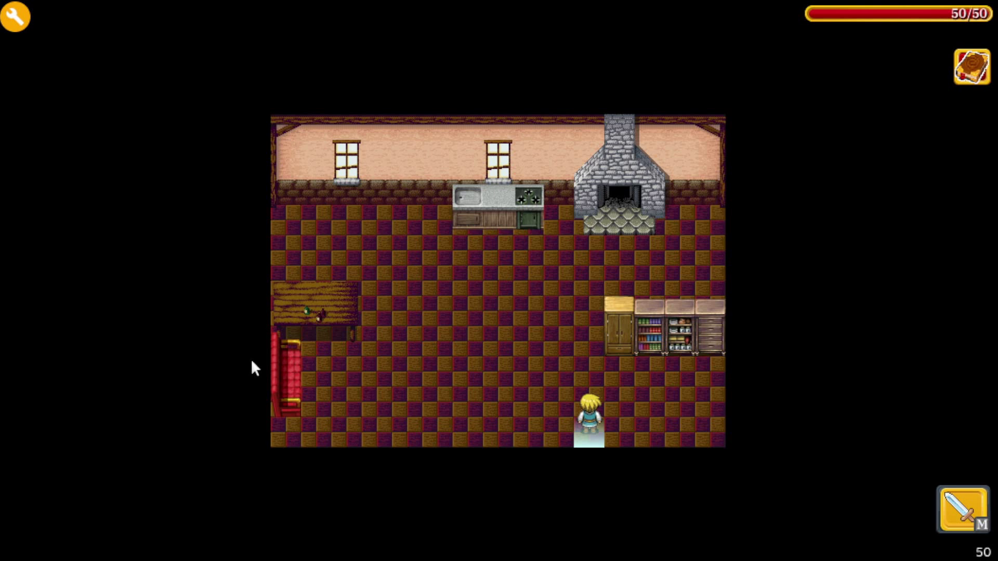
Place a werewolf and a gargoyle from monsters & animals in the house room
click(15, 17)
click(56, 18)
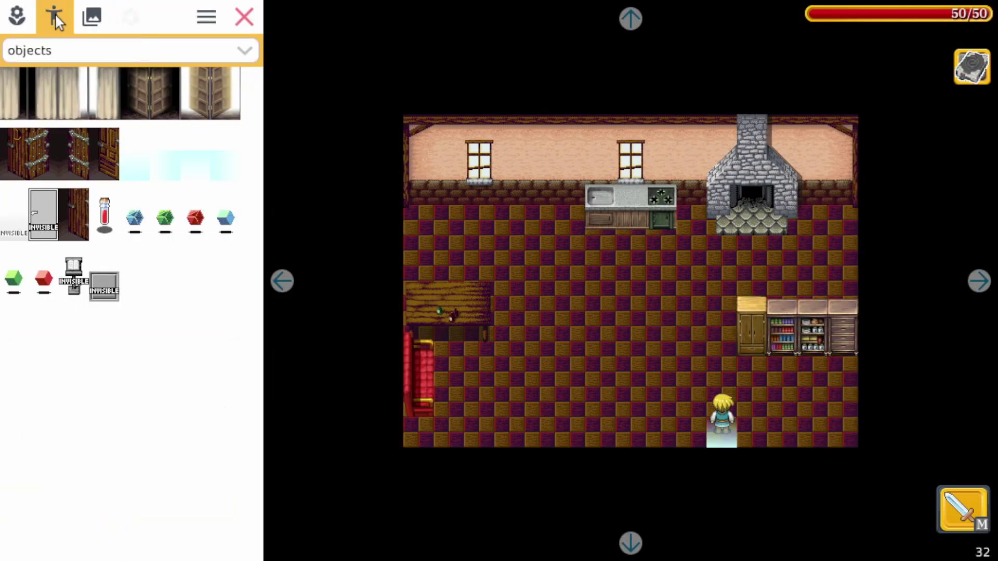
click(78, 57)
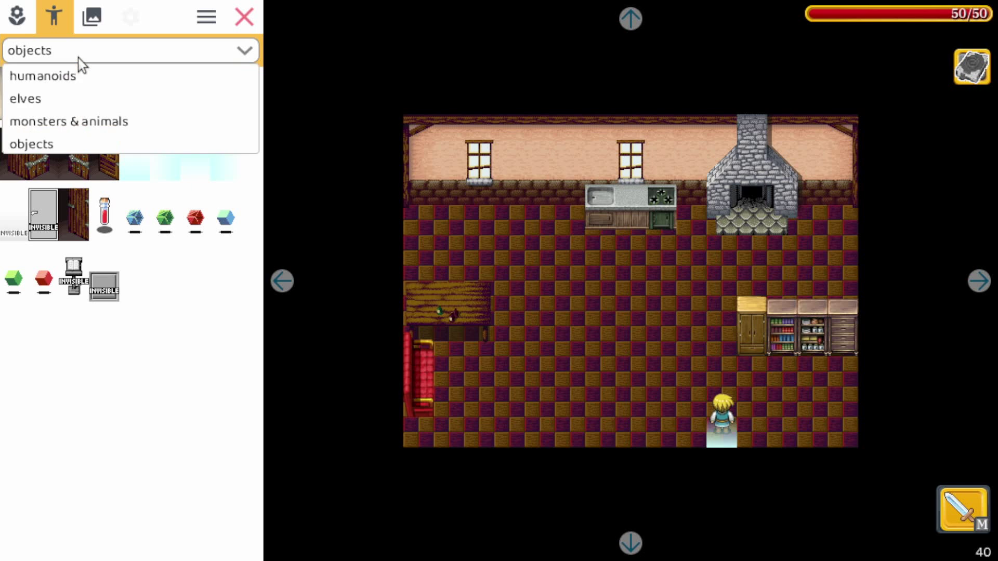
click(112, 122)
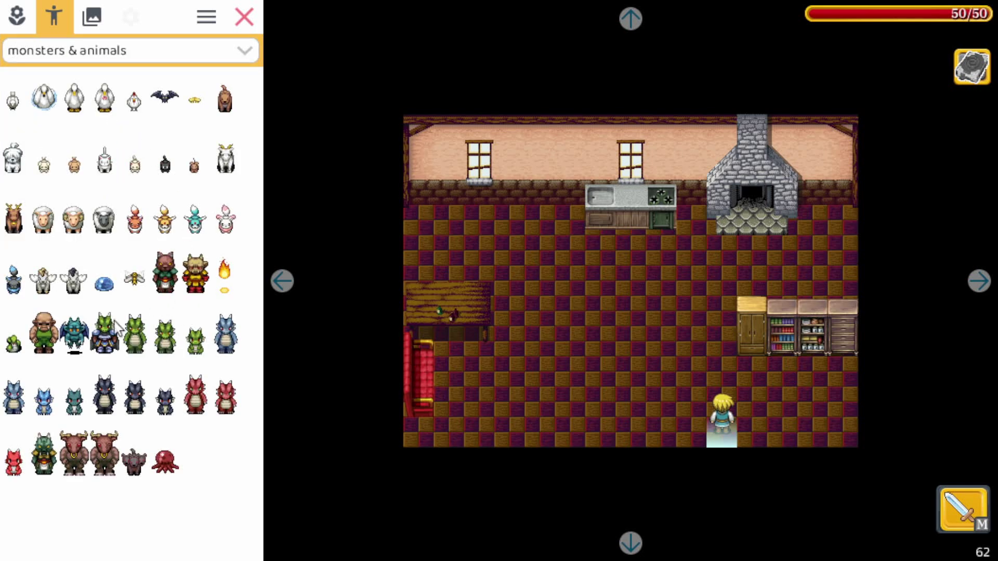
click(165, 273)
click(488, 363)
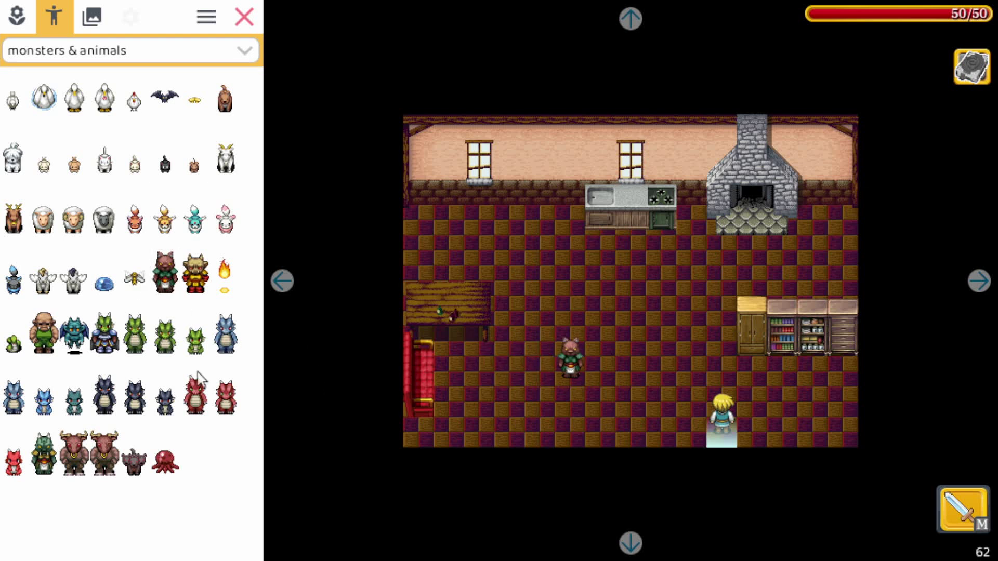
click(73, 332)
click(681, 326)
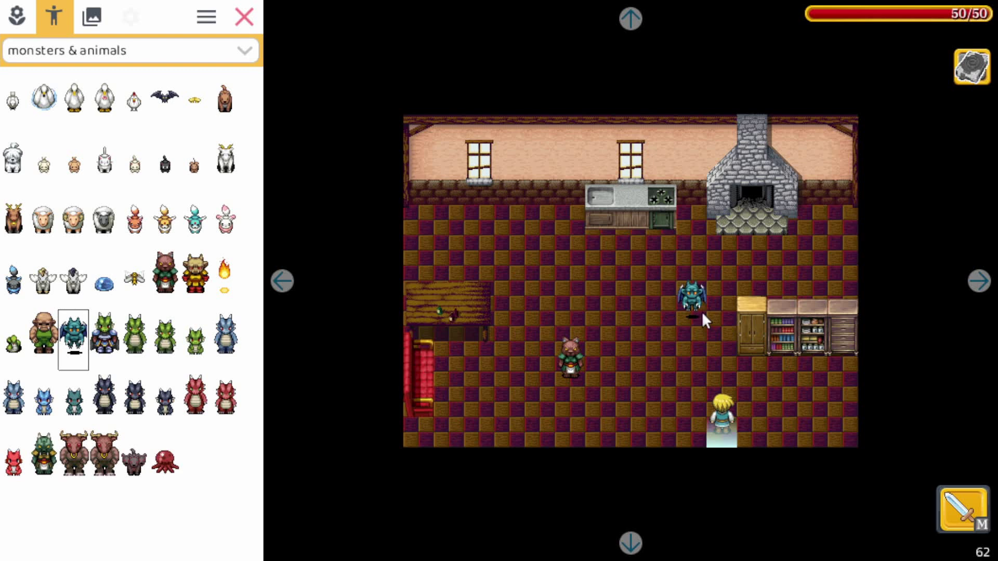
Place the blond humanoid villager at the room's top-left and open its startup properties
click(73, 51)
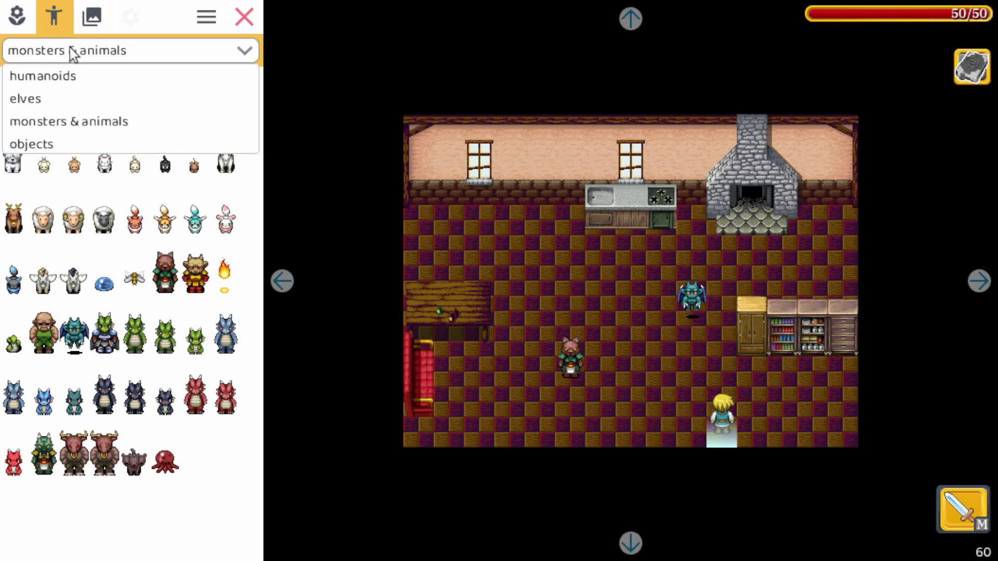
click(78, 82)
drag(255, 127, 253, 197)
click(195, 447)
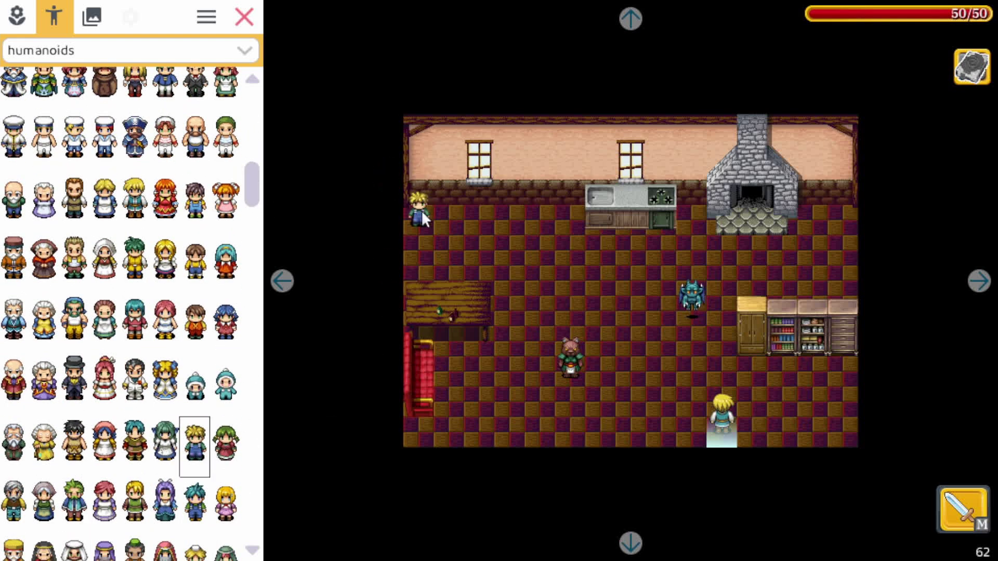
click(422, 211)
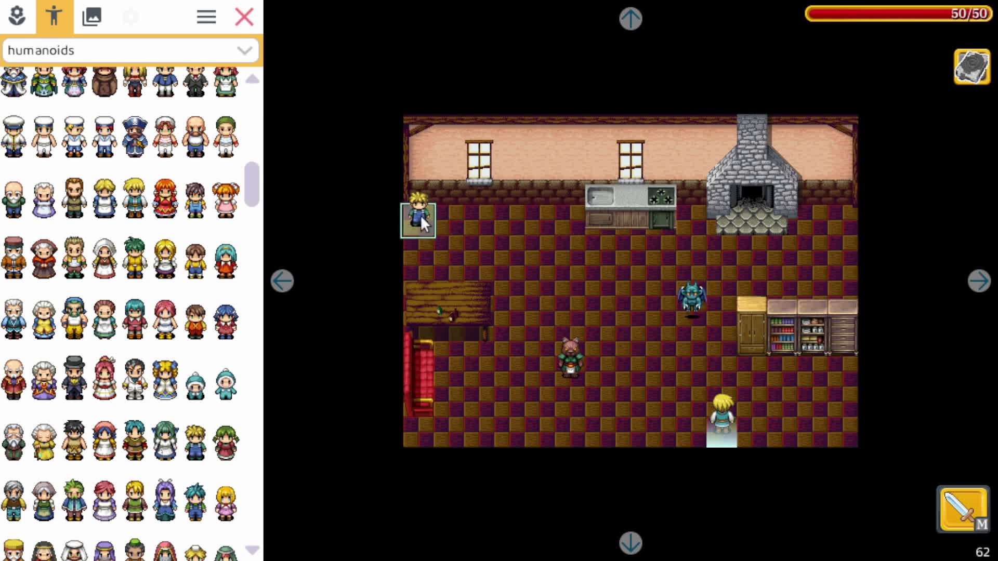
click(420, 216)
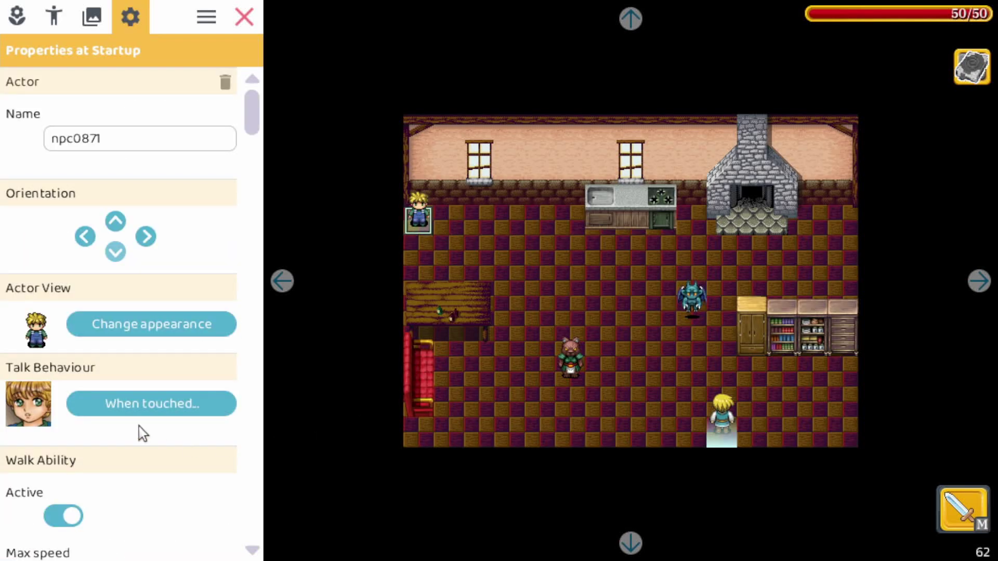
Delete the hero's Hello line and change the villager's Hi. line to "Thank you for saving me!"
click(134, 396)
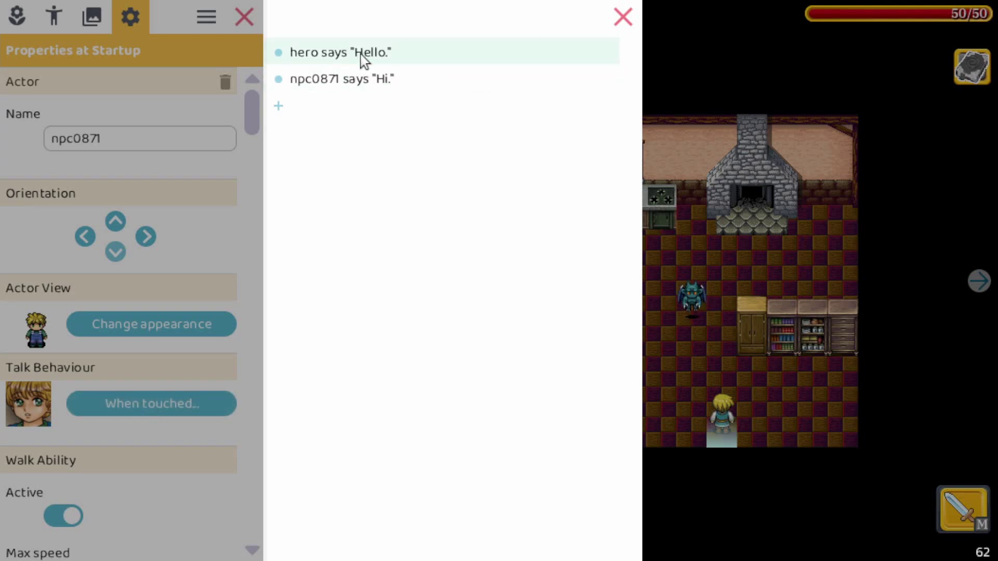
click(277, 59)
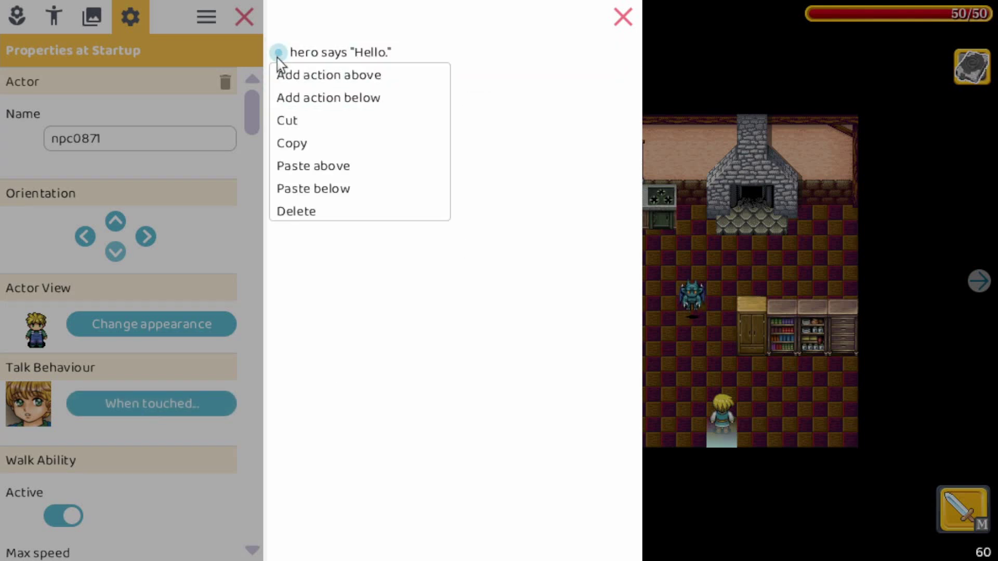
click(319, 209)
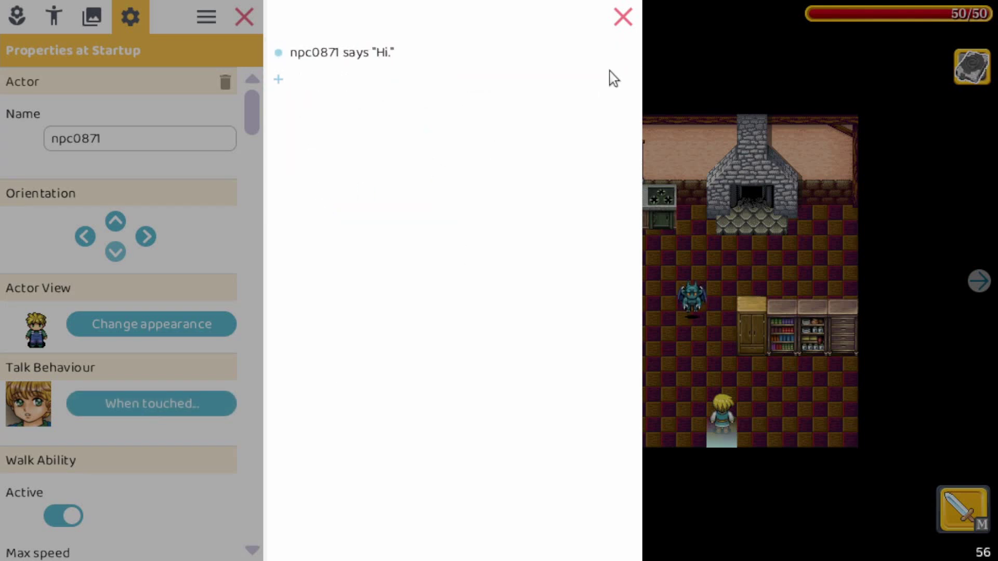
click(390, 60)
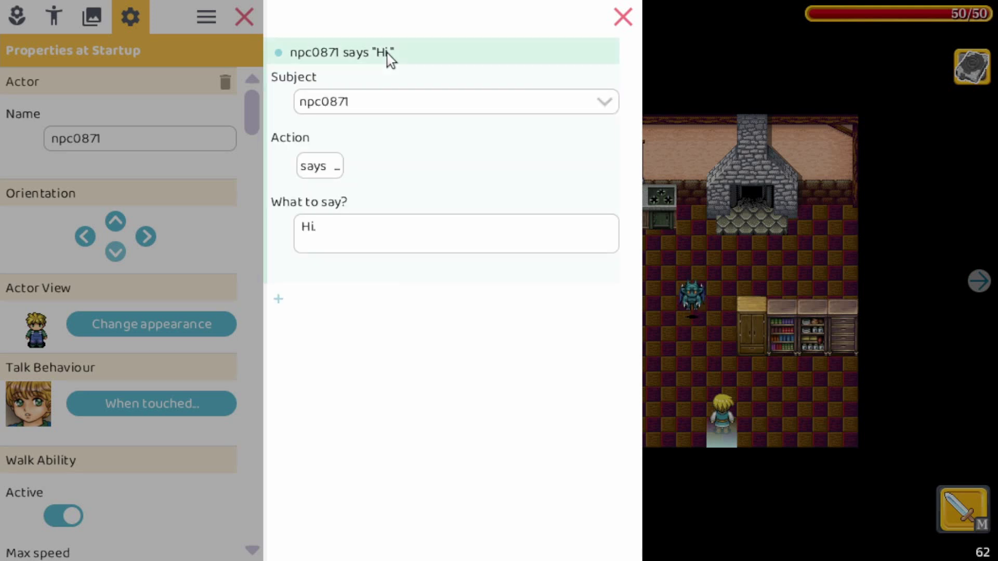
click(404, 238)
key(BackSpace)
key(BackSpace)
key(BackSpace)
text(Thank you for saving me!)
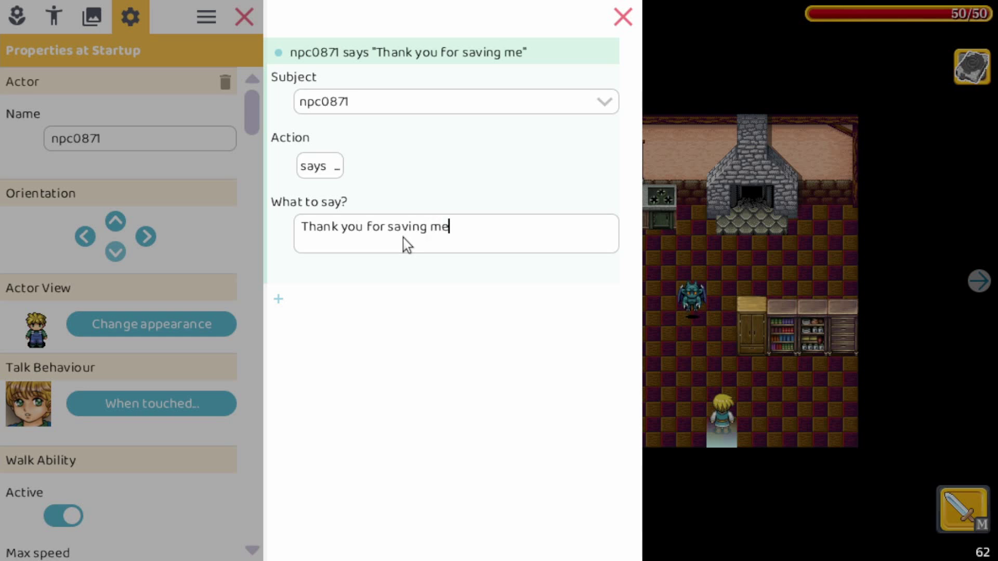
click(623, 16)
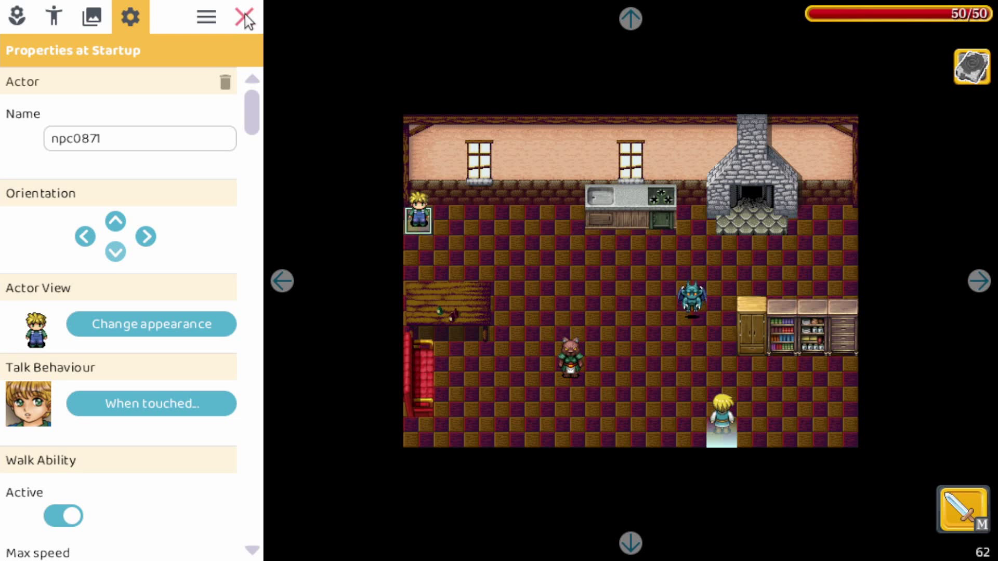
Restart the game and show the monsters & animals characters over the village map
click(205, 17)
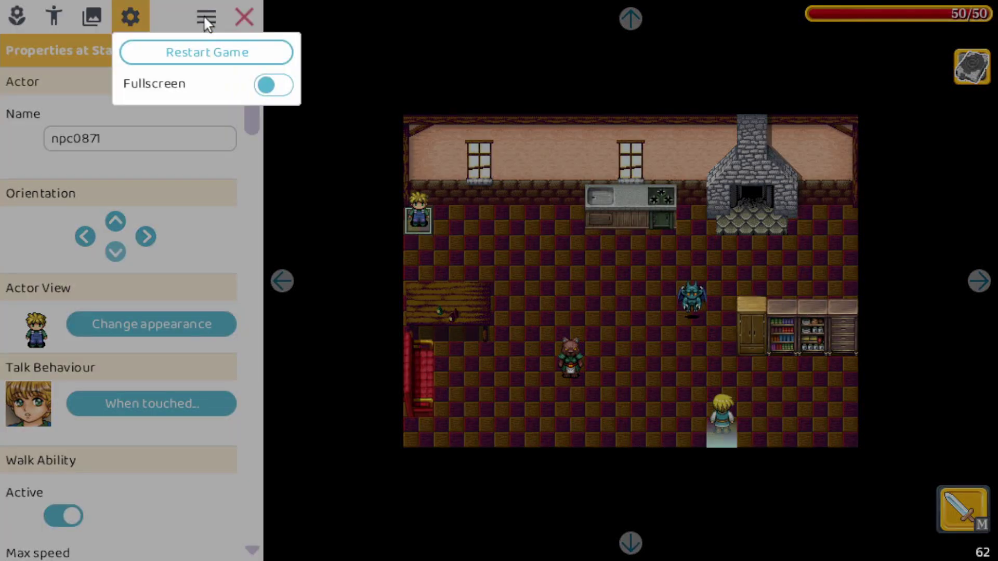
click(242, 56)
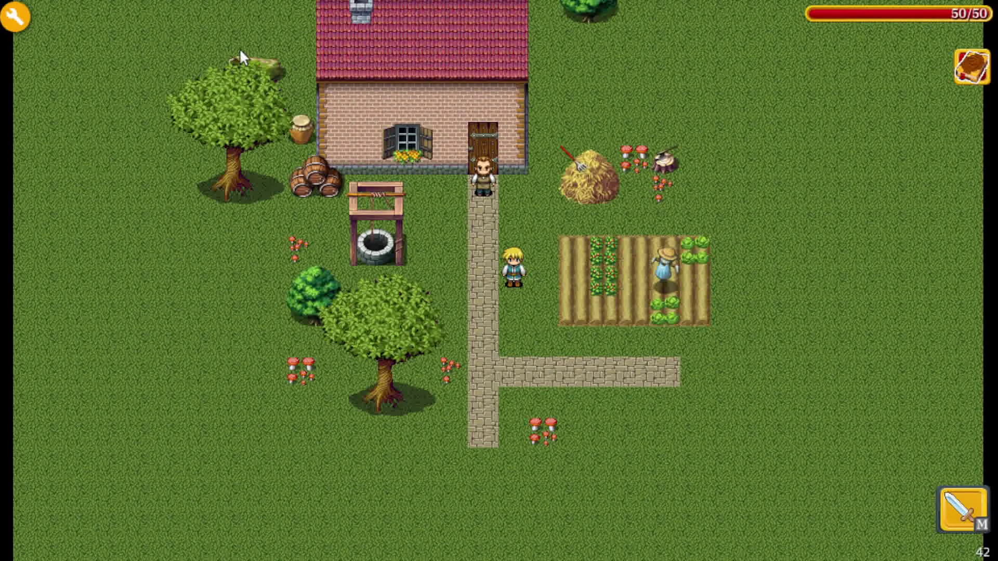
click(16, 16)
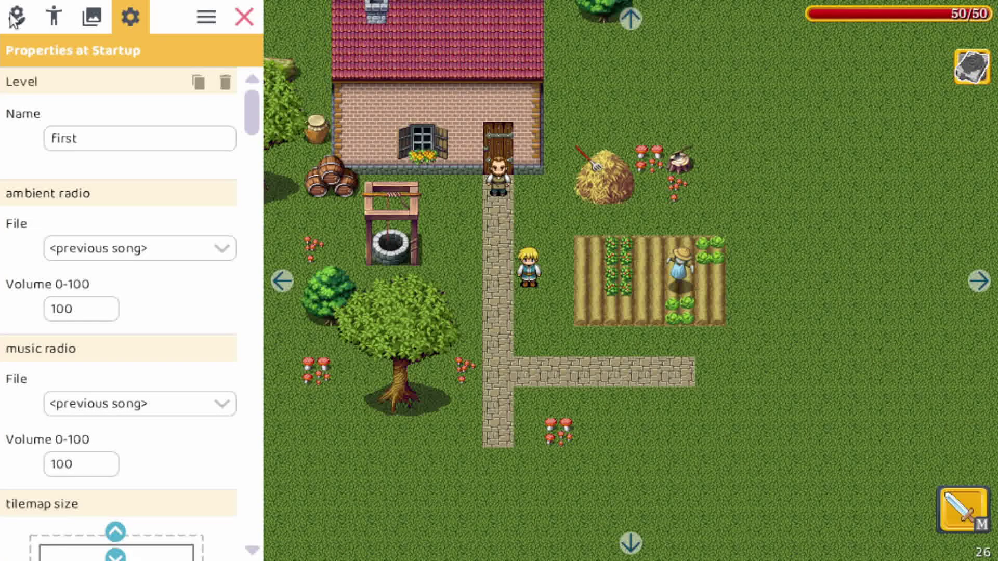
click(53, 17)
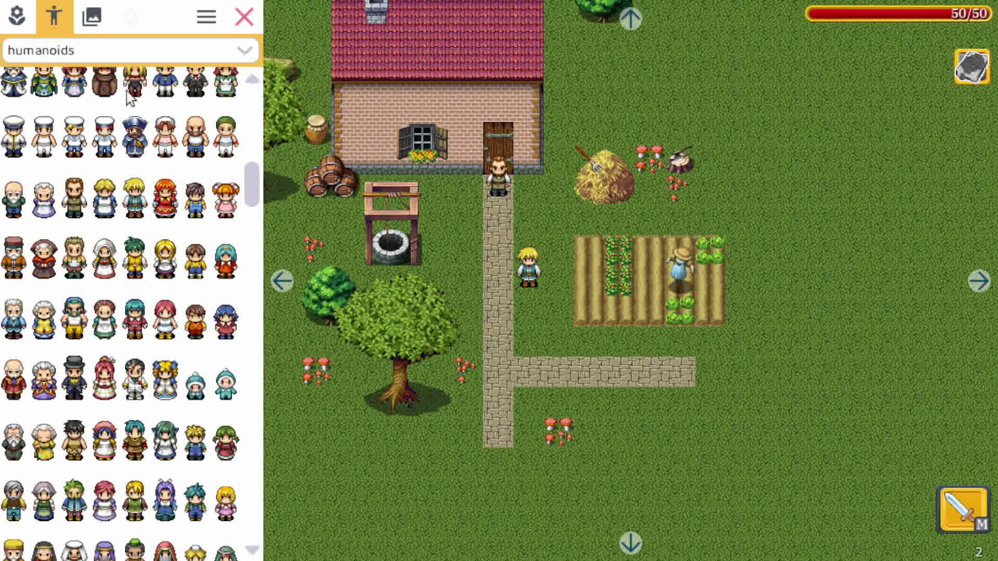
click(119, 50)
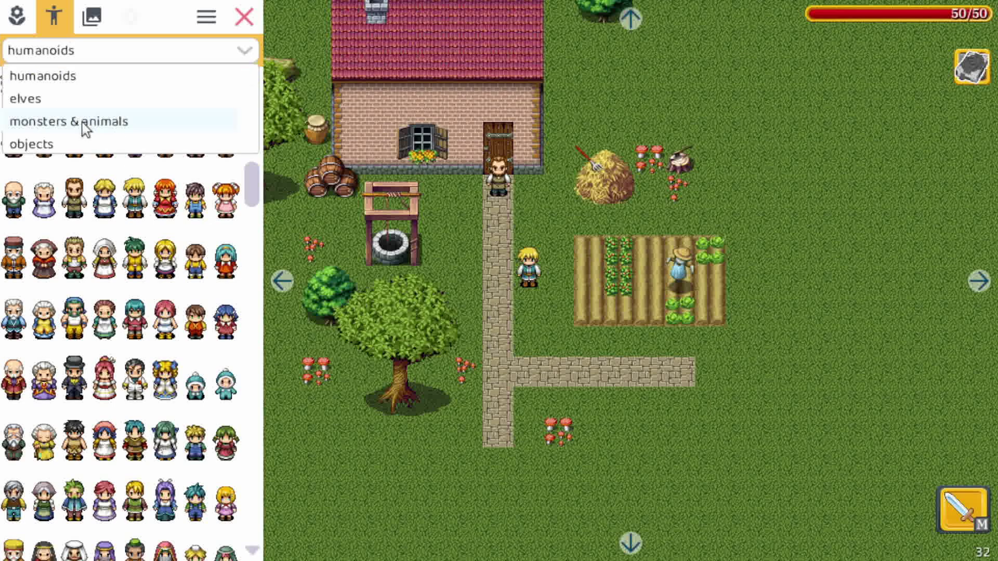
click(84, 123)
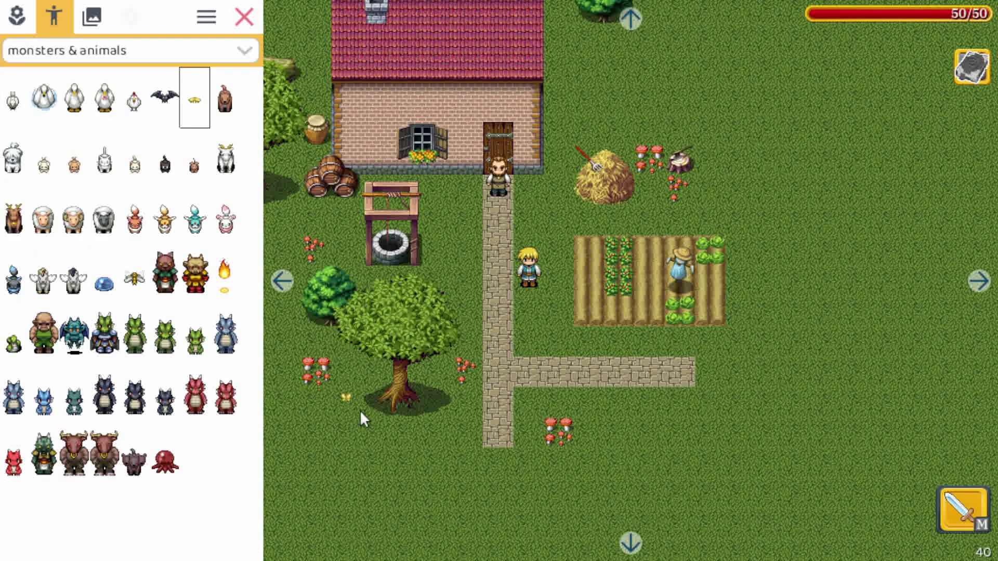
Place a butterfly, a white furry animal beside the path and cats near the house
click(654, 37)
click(13, 160)
click(482, 382)
click(104, 158)
click(528, 159)
click(619, 102)
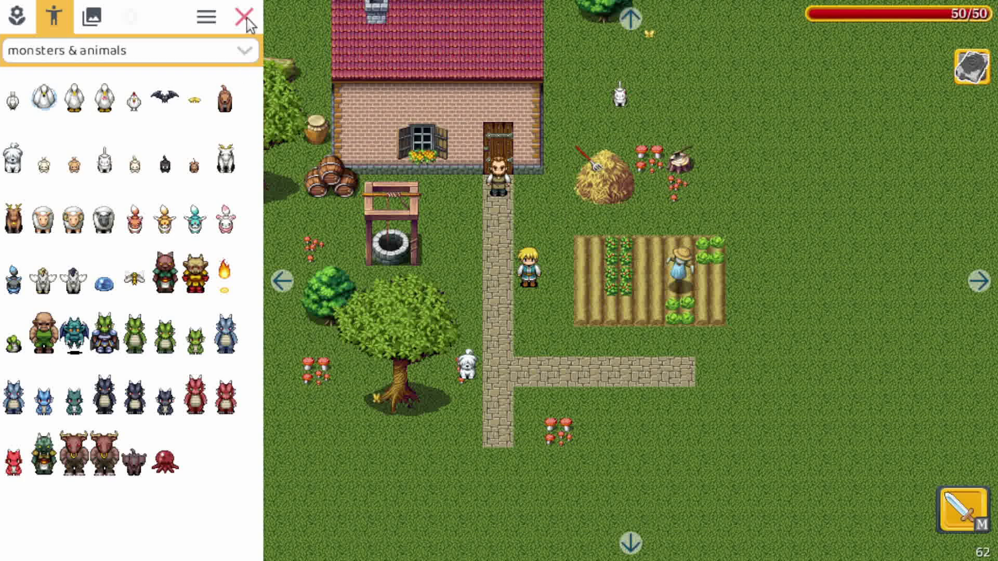
click(244, 16)
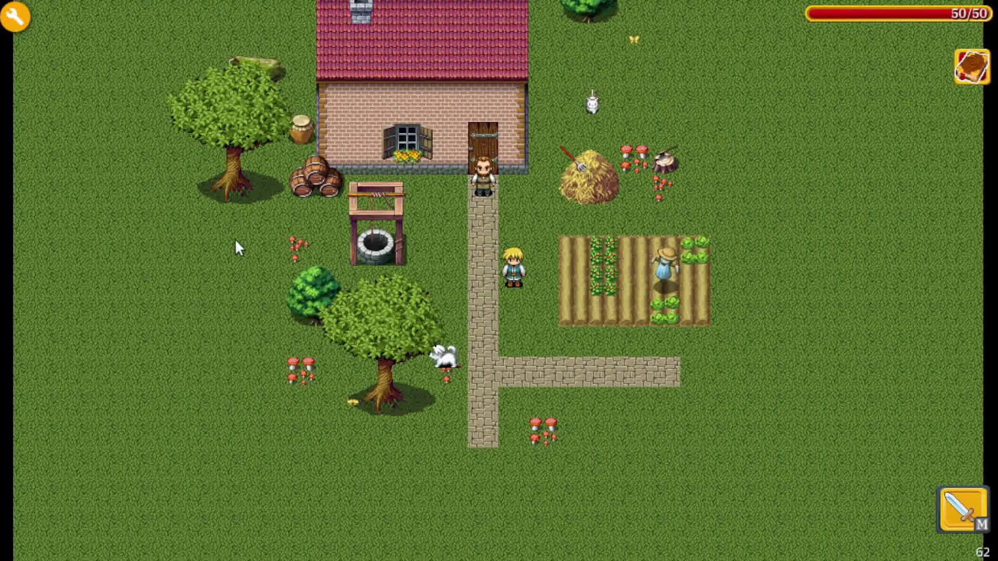
Talk to the villager at the door, dismiss his plea and enter the house
key(Left)
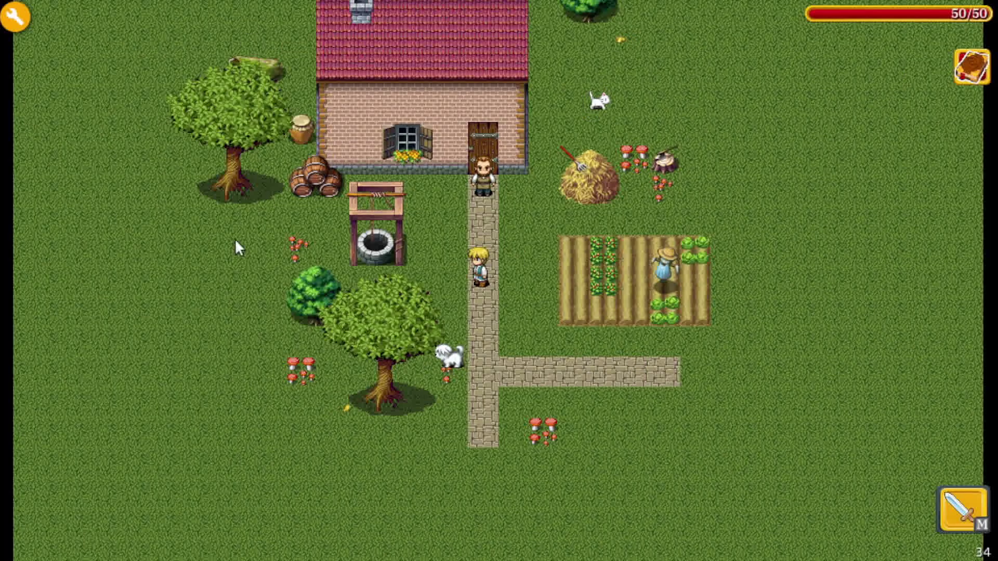
key(Up)
key(Up)
key(Return)
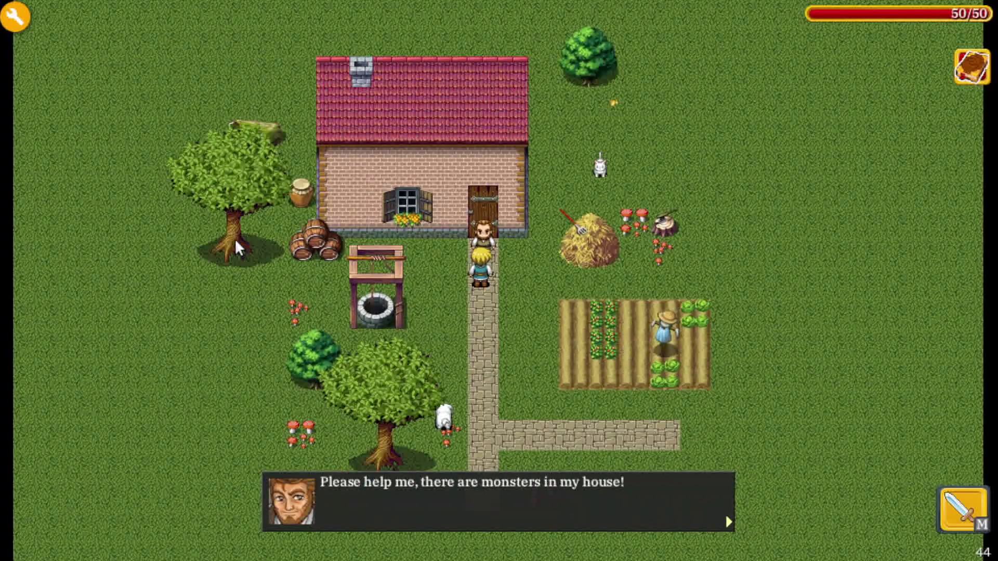
key(Return)
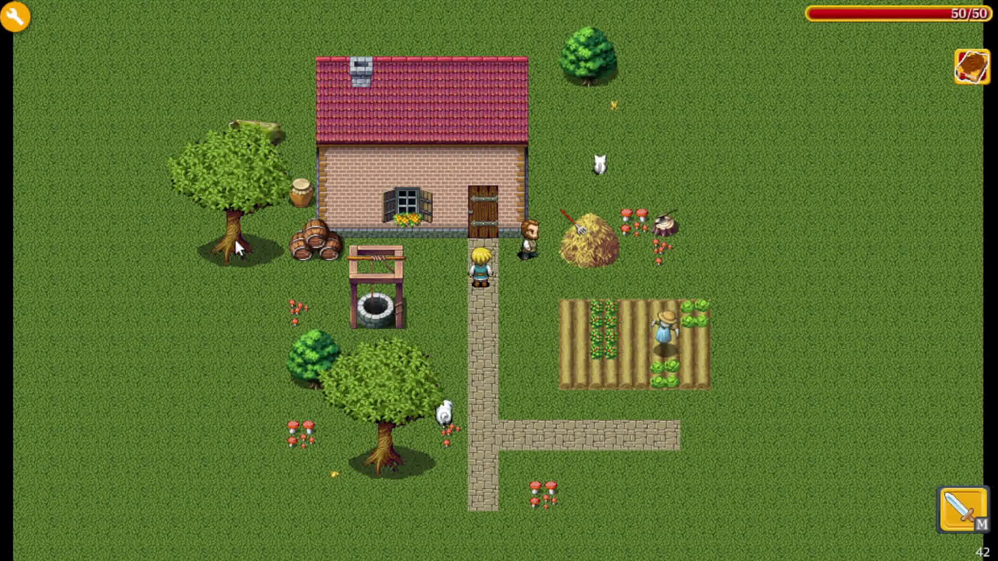
key(Up)
key(Up)
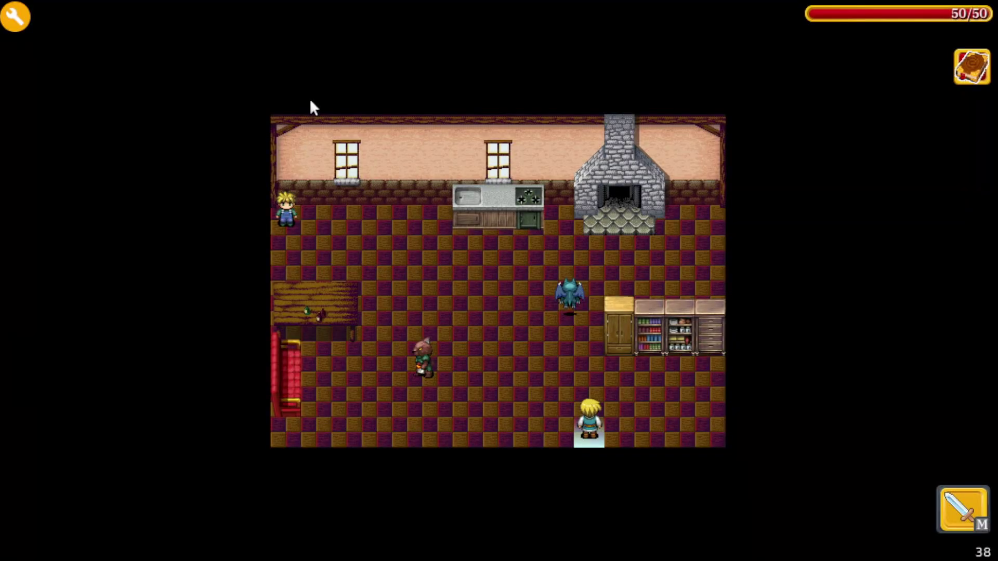
Kill the gargoyle and the bear with the sword
key(Up)
key(Left)
key(Up)
key(m)
key(m)
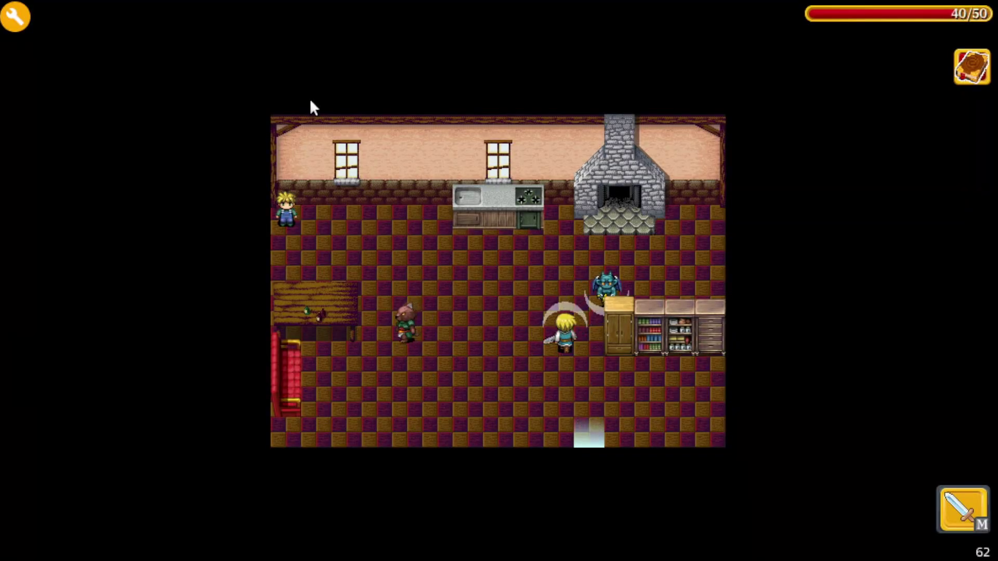
key(m)
key(Left)
key(m)
key(Left)
key(m)
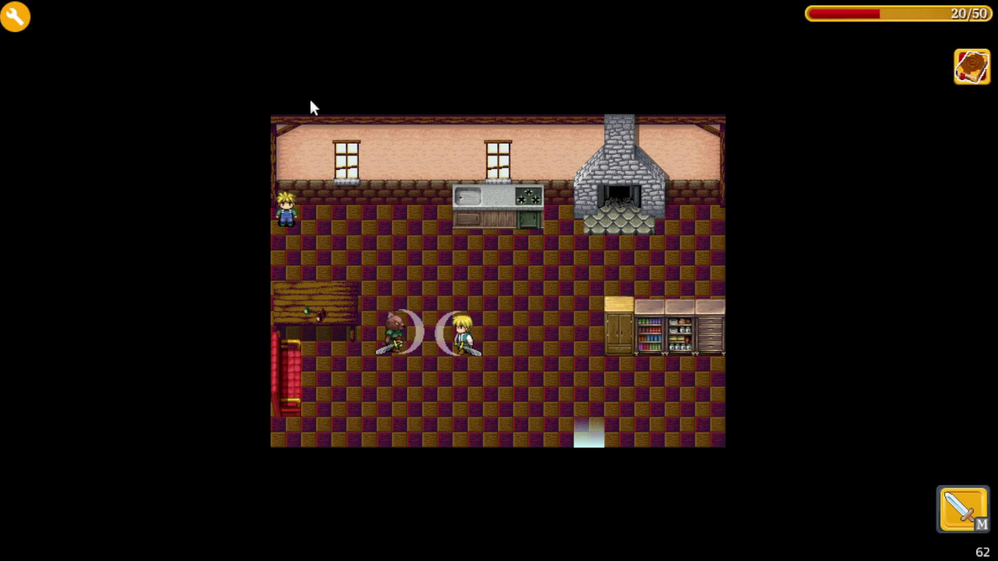
key(Left)
key(m)
Reach the blond villager at top-left and read his thank-you message
key(Up)
key(Left)
key(Left)
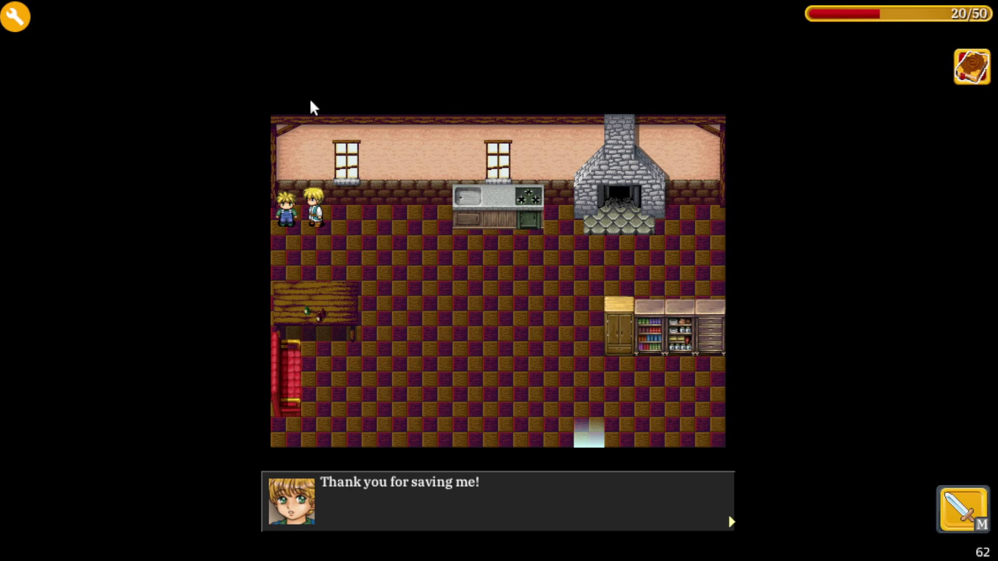
key(Return)
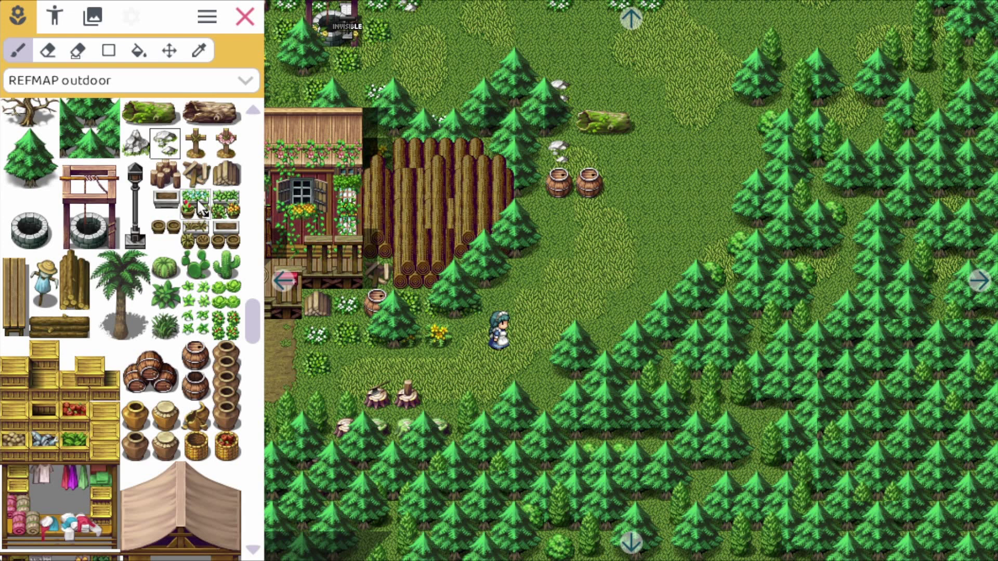
Place a wood-stumps tile beside the barrels and leave the editor to play the level
click(161, 170)
click(570, 157)
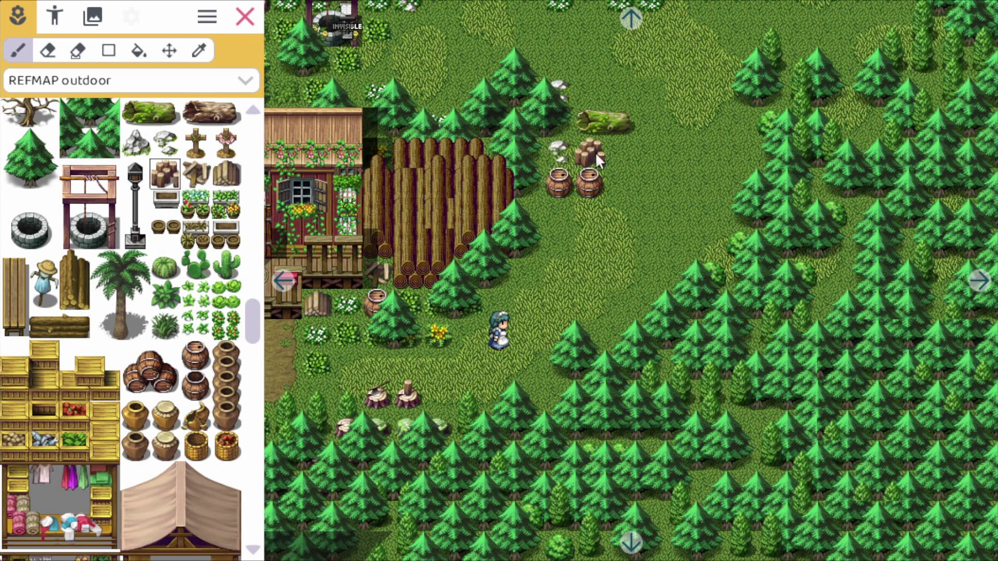
click(244, 17)
Walk the hero up through the clearing, back down, and toward the house
key(Right)
key(Up)
key(Up)
key(Right)
key(Up)
key(Down)
key(Left)
key(Down)
key(Left)
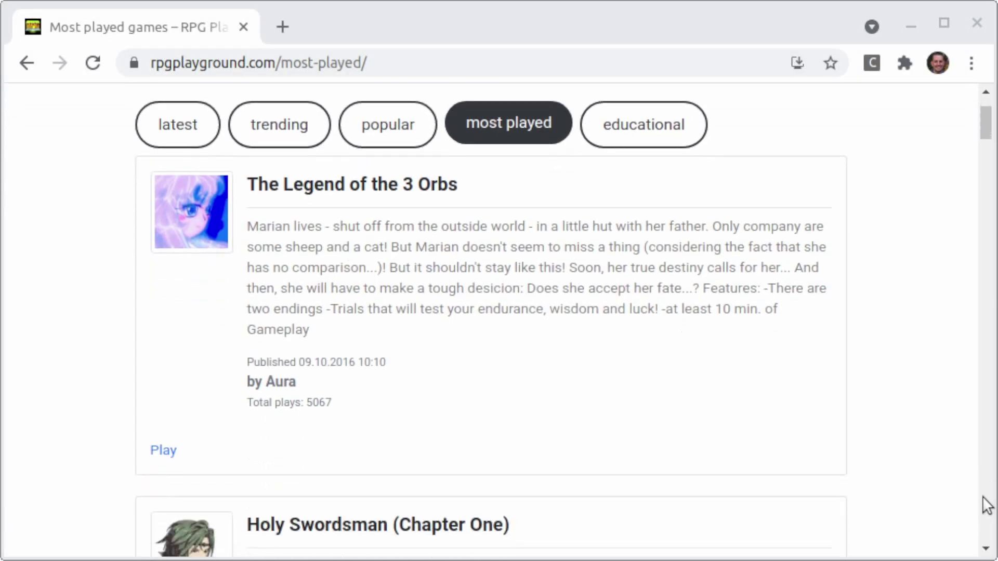
Scroll through the most-played games list and the game's edit page down to the house-level canvas
scroll(986, 505, down, 15)
scroll(987, 505, down, 3)
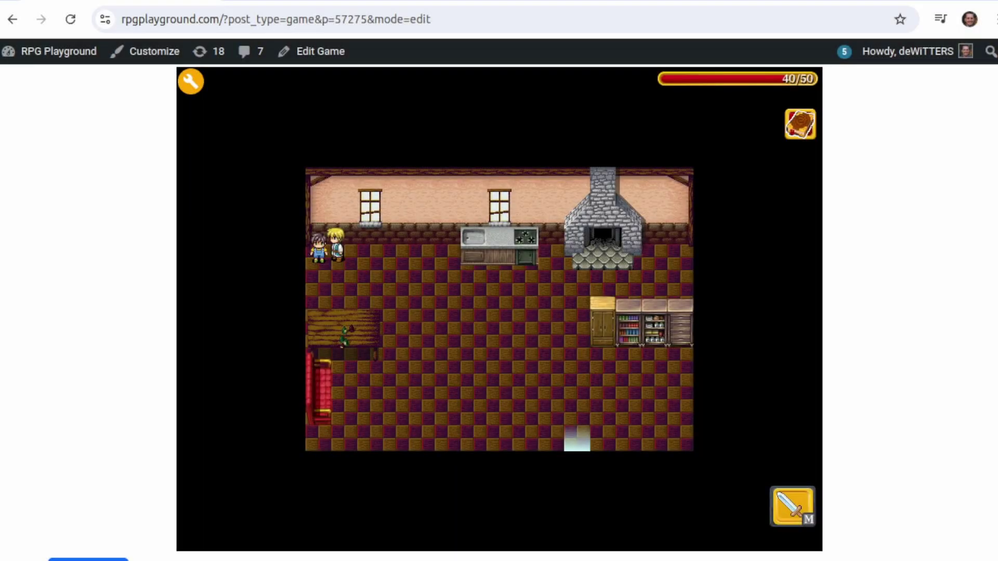
scroll(143, 193, up, 5)
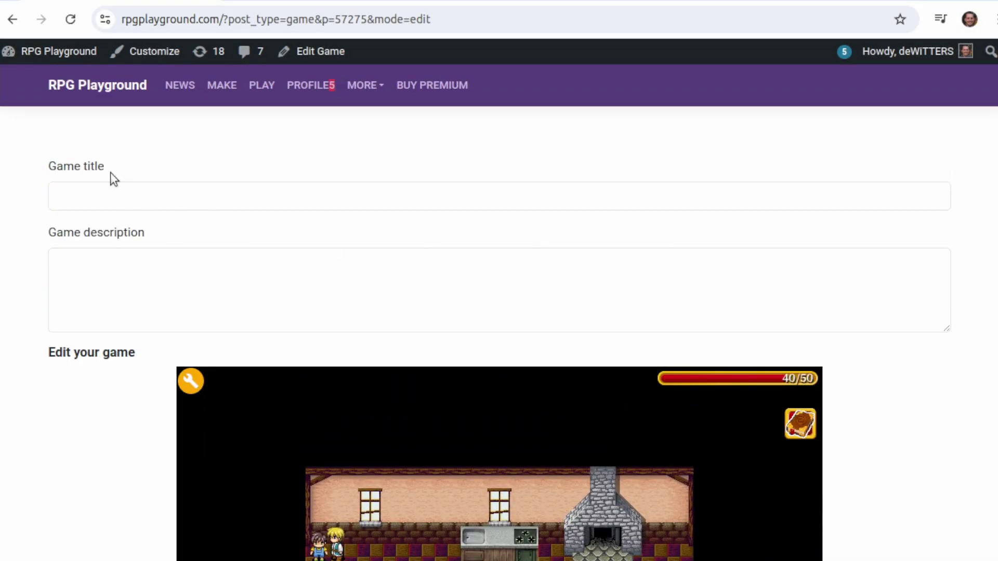
scroll(125, 557, down, 9)
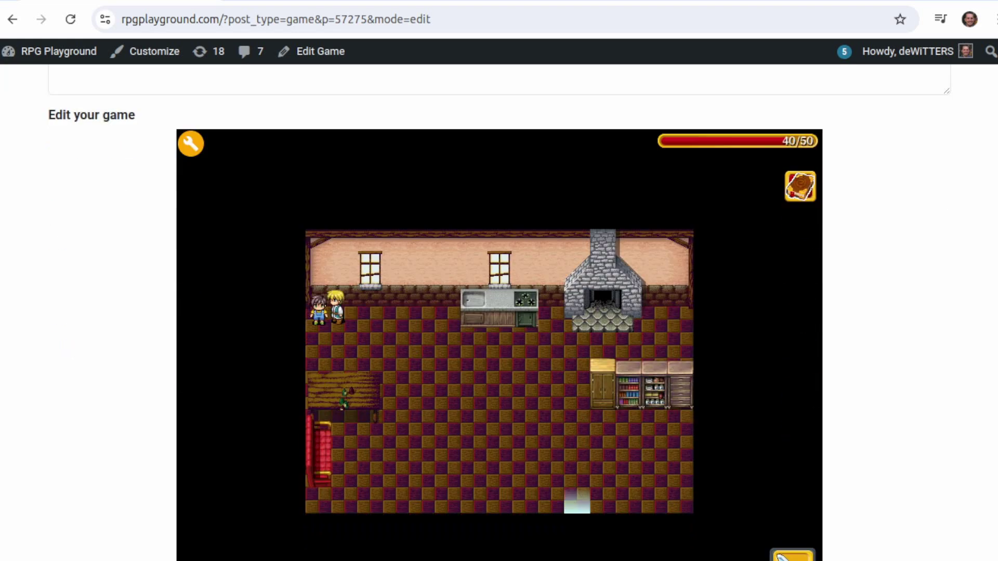